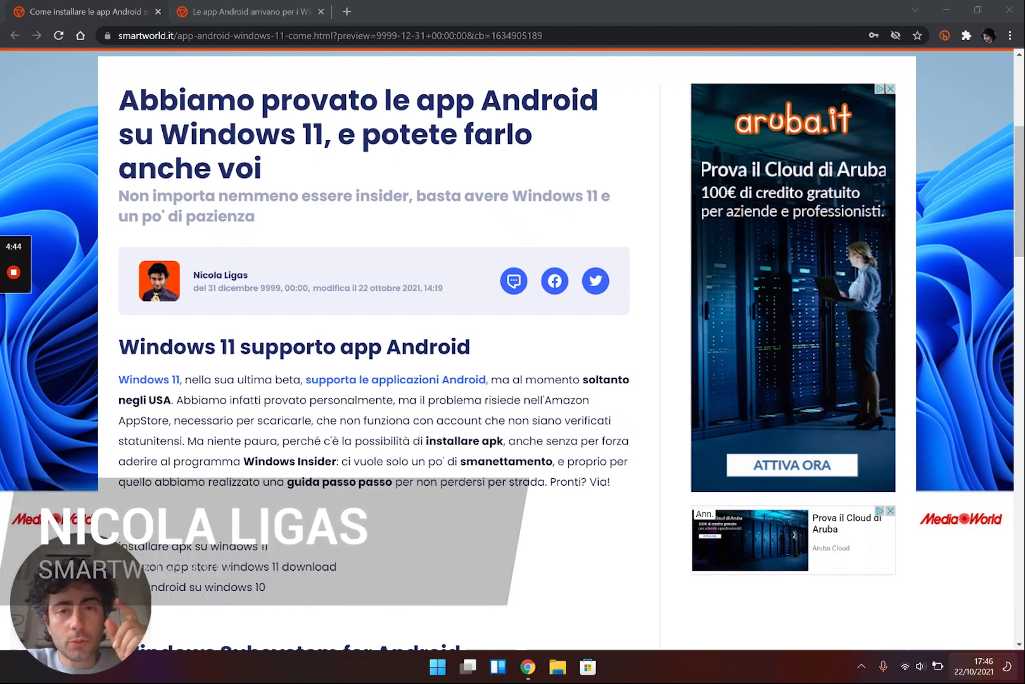
Read through the guide on running Android apps on Windows 11, including both methods for getting the Windows Subsystem for Android
{"action": "scroll", "coordinate": [374, 348], "scroll_direction": "down", "scroll_amount": 4}
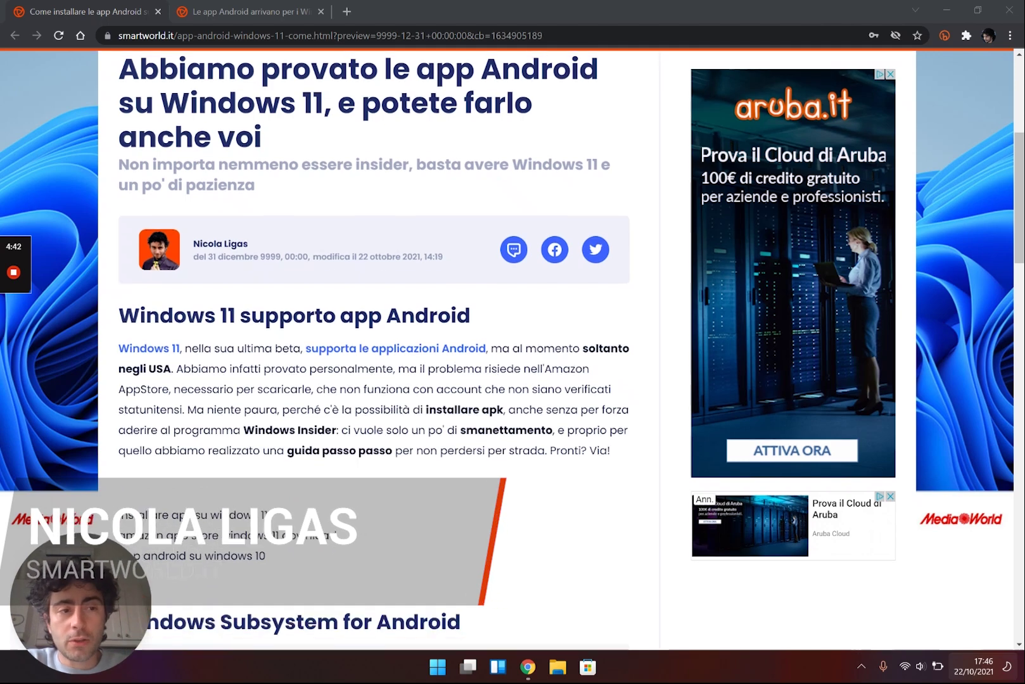
{"action": "scroll", "coordinate": [373, 349], "scroll_direction": "down", "scroll_amount": 6}
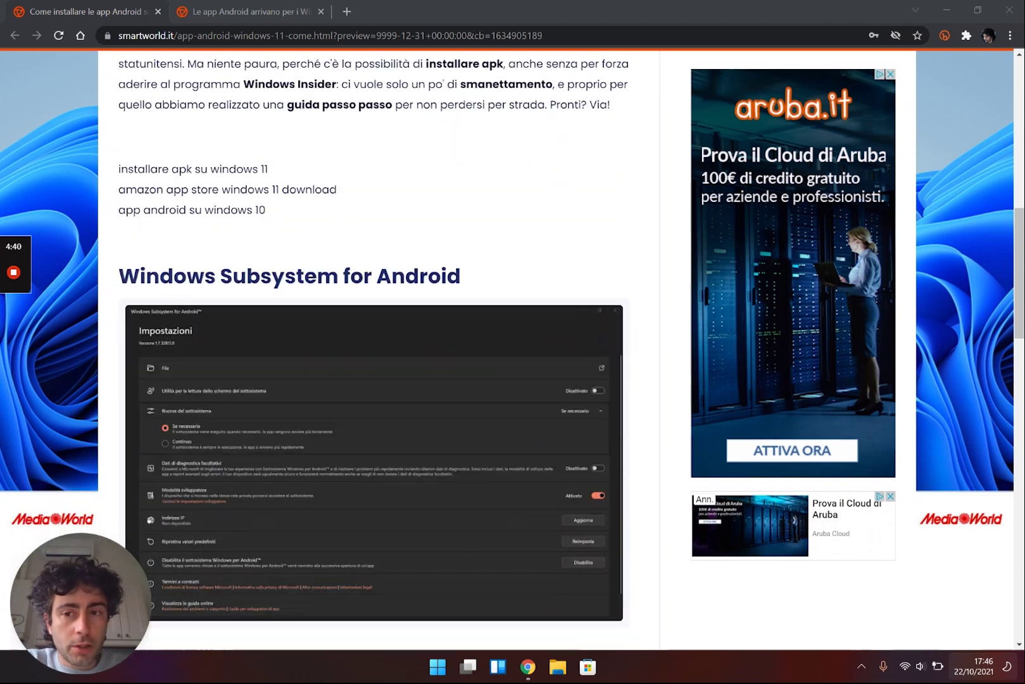
{"action": "scroll", "coordinate": [374, 348], "scroll_direction": "down", "scroll_amount": 4}
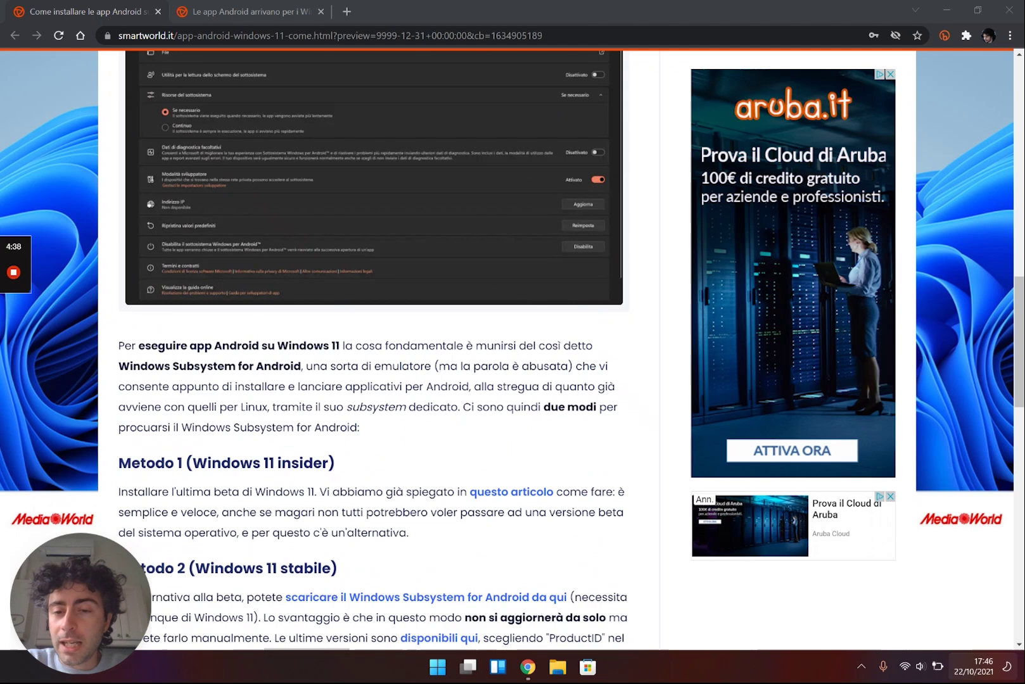
{"action": "scroll", "coordinate": [374, 348], "scroll_direction": "down", "scroll_amount": 3}
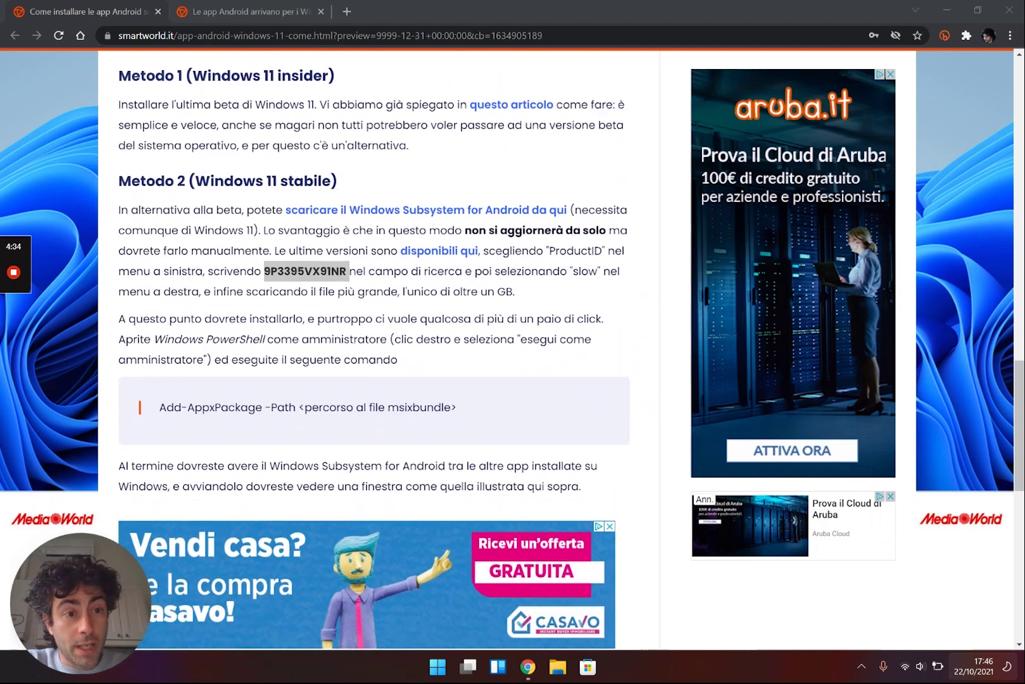
{"action": "scroll", "coordinate": [374, 348], "scroll_direction": "up", "scroll_amount": 1}
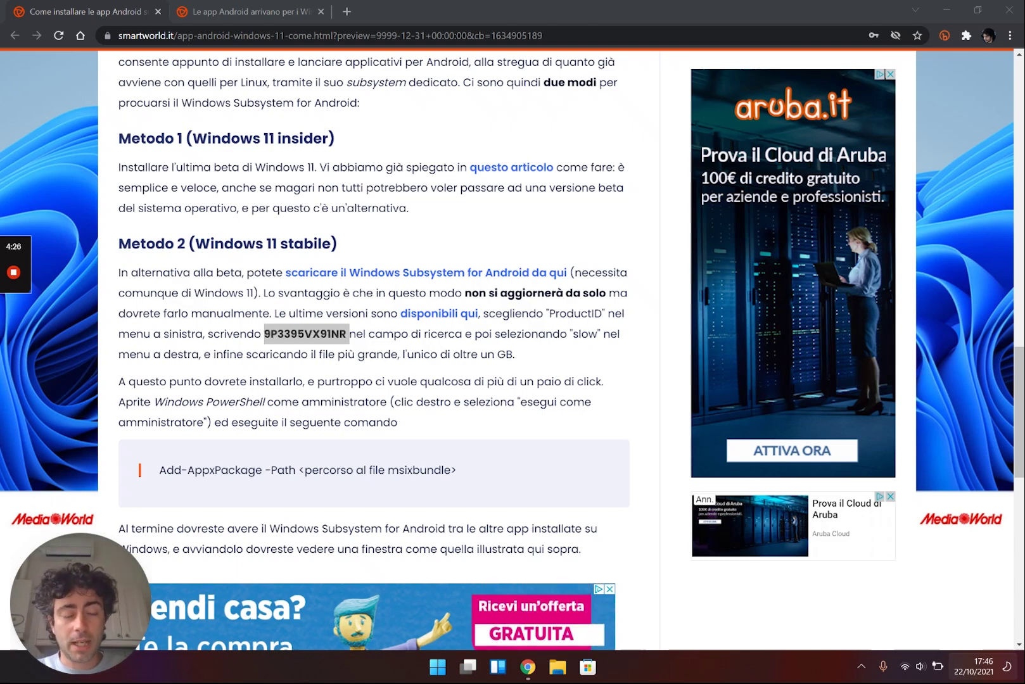
{"action": "scroll", "coordinate": [374, 348], "scroll_direction": "up", "scroll_amount": 8}
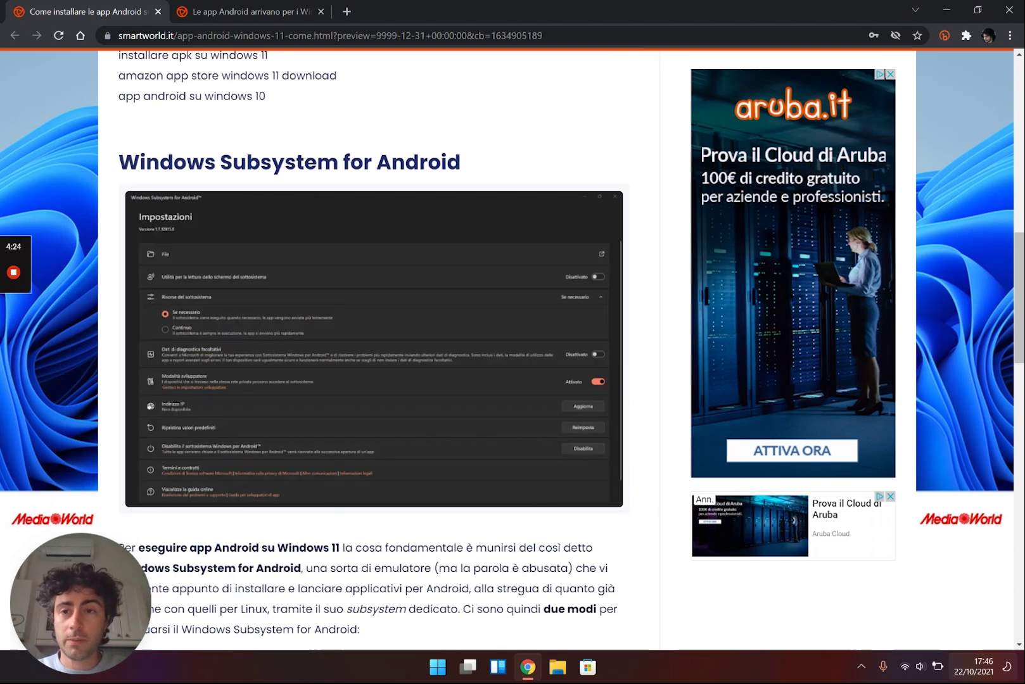
Review the requirements in the article on Android apps for Windows 11 insiders and check the Windows Insider Program channel settings
{"action": "key", "text": "ctrl+Tab"}
{"action": "scroll", "coordinate": [389, 349], "scroll_direction": "up", "scroll_amount": 6}
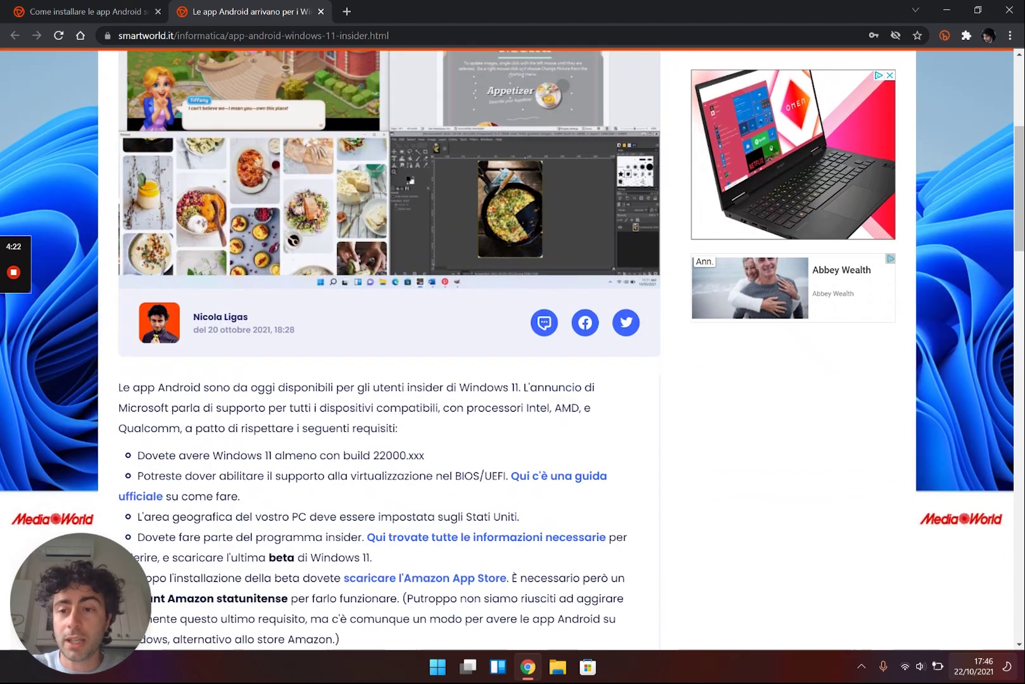
{"action": "scroll", "coordinate": [513, 349], "scroll_direction": "down", "scroll_amount": 5}
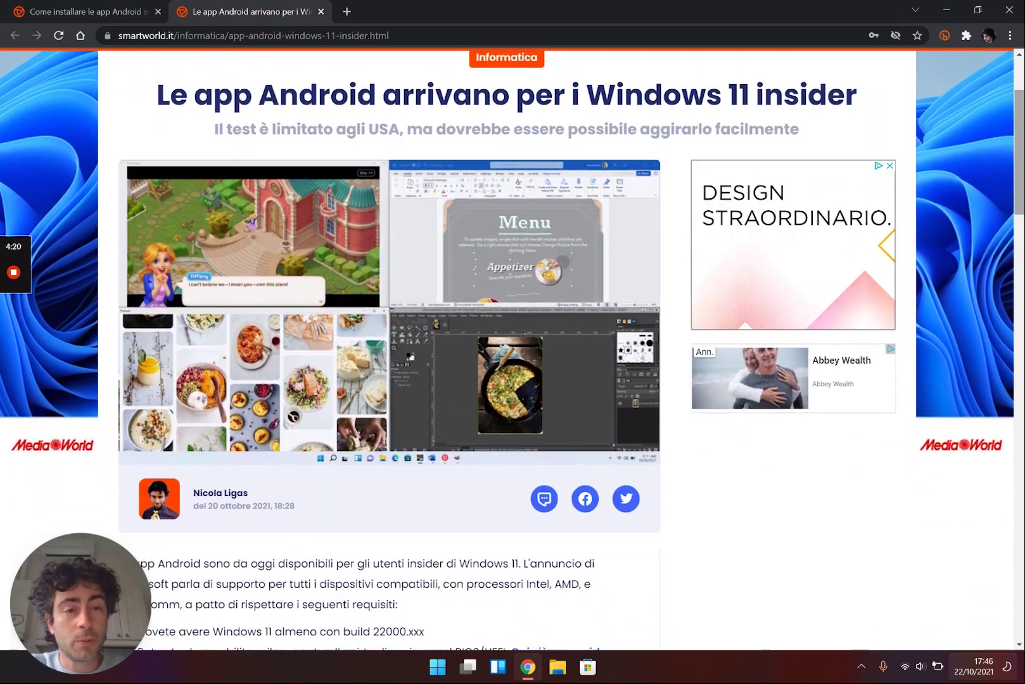
{"action": "scroll", "coordinate": [389, 348], "scroll_direction": "down", "scroll_amount": 2}
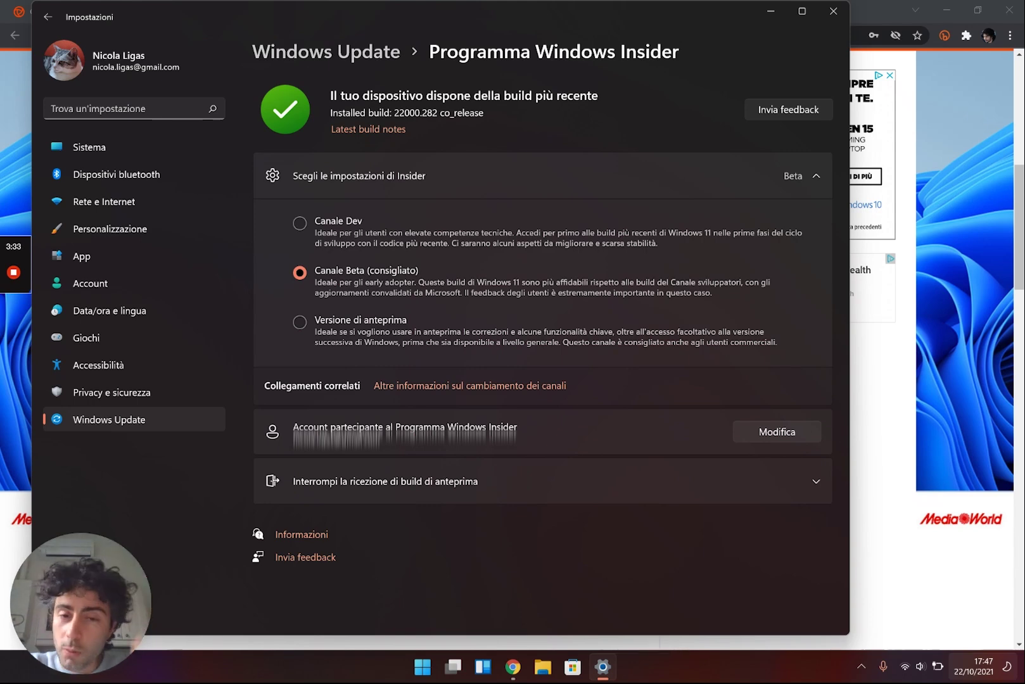
{"action": "key", "text": "alt+Tab"}
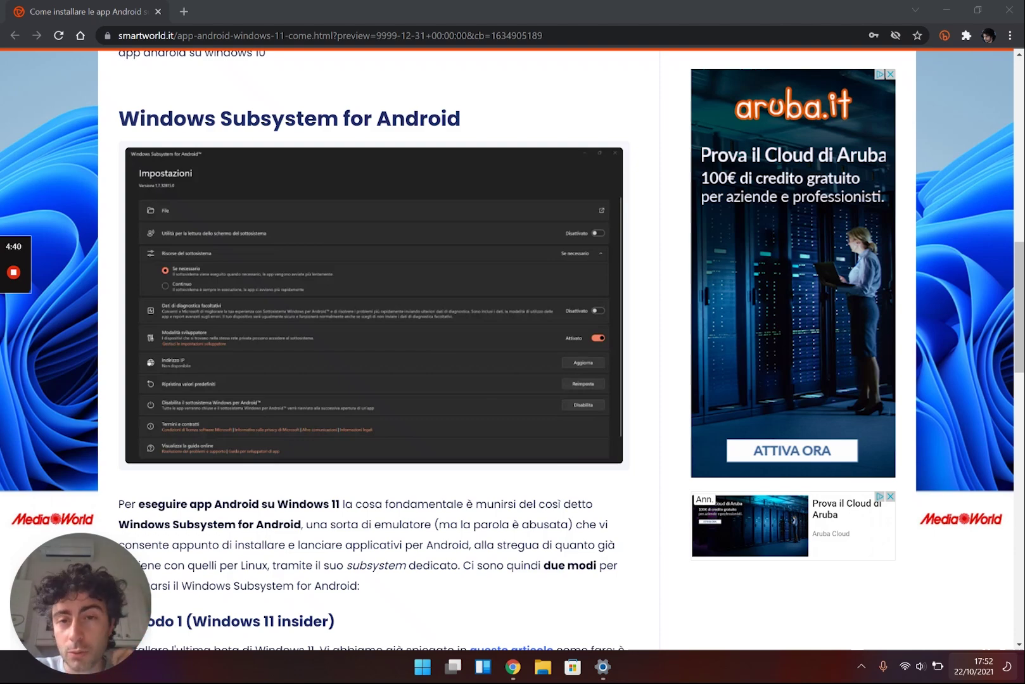
Open the Microsoft Store link generator referenced in the guide's Method 2 and enter 9P3395VX91NR as a ProductId lookup
{"action": "scroll", "coordinate": [373, 348], "scroll_direction": "down", "scroll_amount": 2}
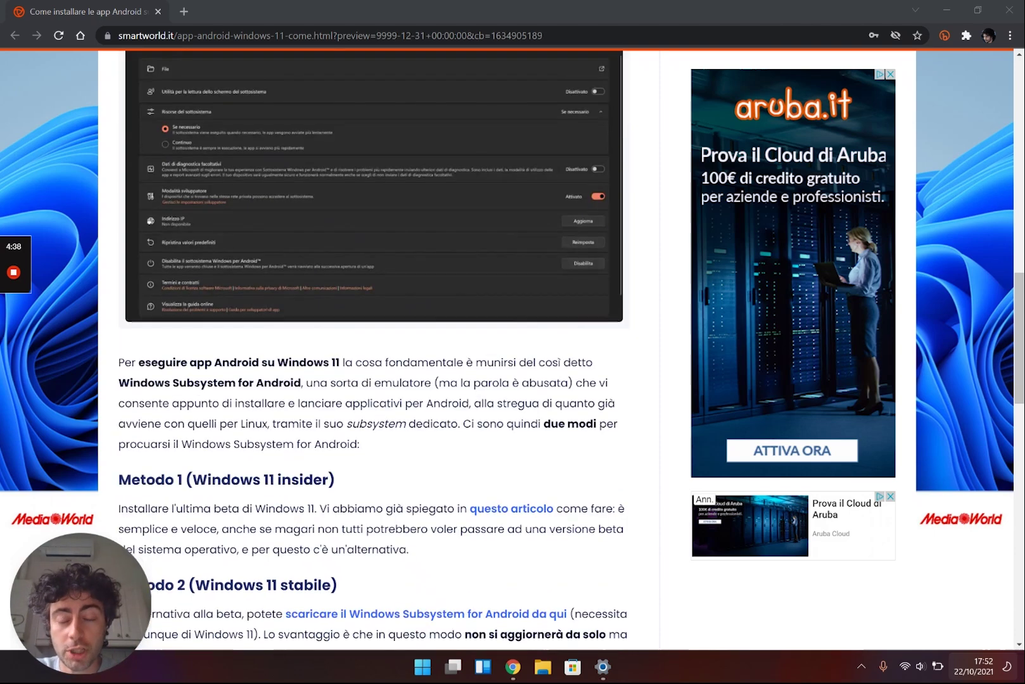
{"action": "scroll", "coordinate": [374, 348], "scroll_direction": "up", "scroll_amount": 2}
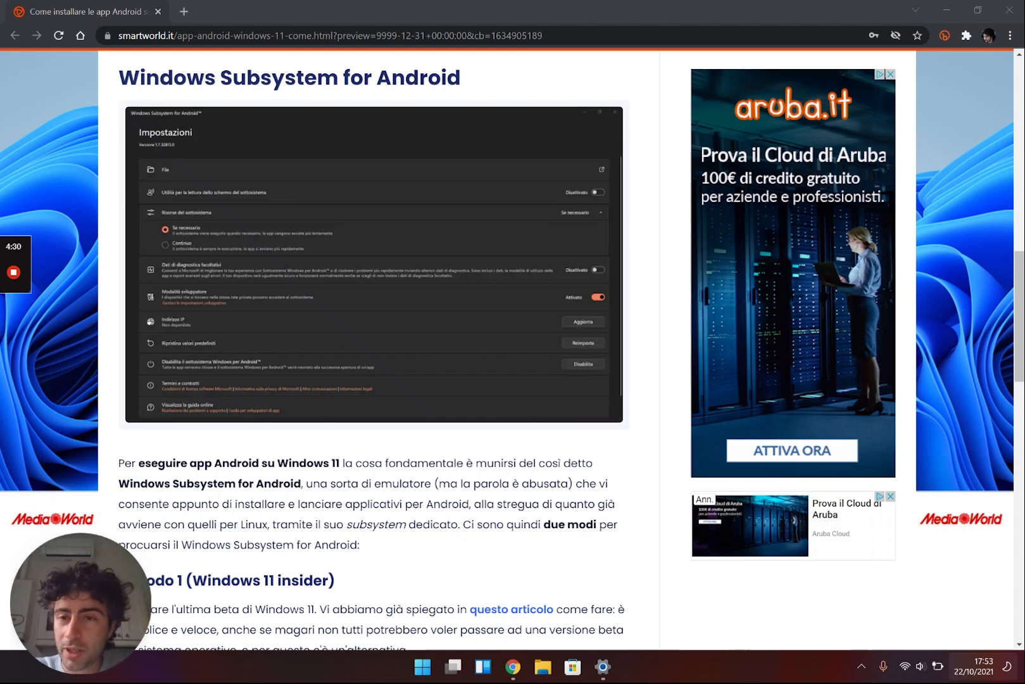
{"action": "scroll", "coordinate": [373, 349], "scroll_direction": "down", "scroll_amount": 3}
{"action": "scroll", "coordinate": [374, 348], "scroll_direction": "down", "scroll_amount": 3}
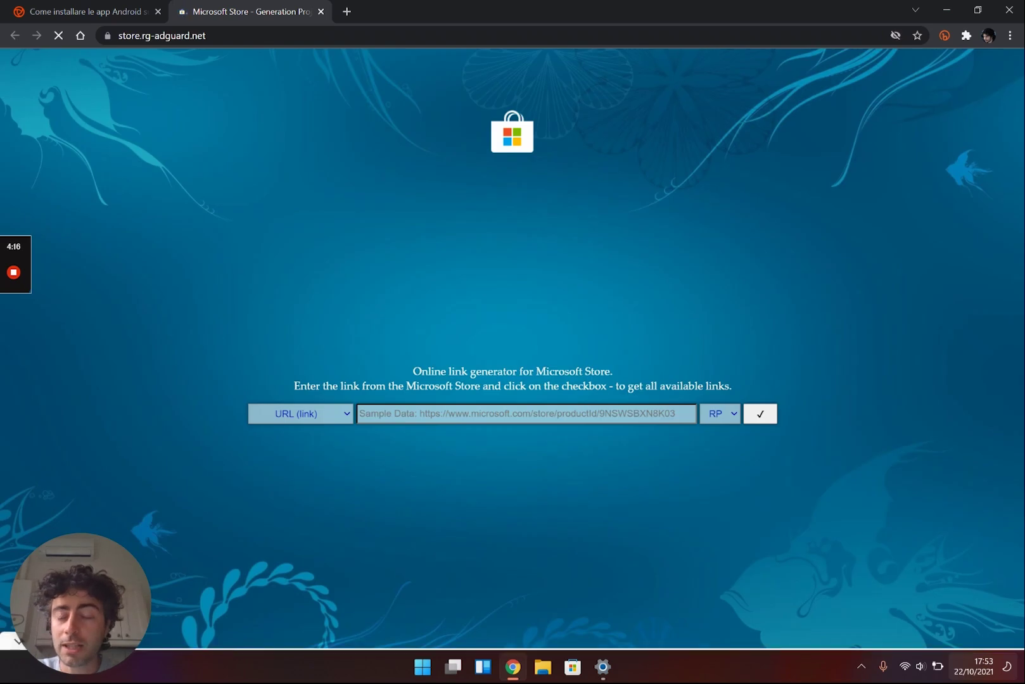
{"action": "left_click", "coordinate": [300, 414]}
{"action": "left_click", "coordinate": [275, 455]}
{"action": "left_click", "coordinate": [370, 414]}
{"action": "type", "text": "9P3395VX91NR"}
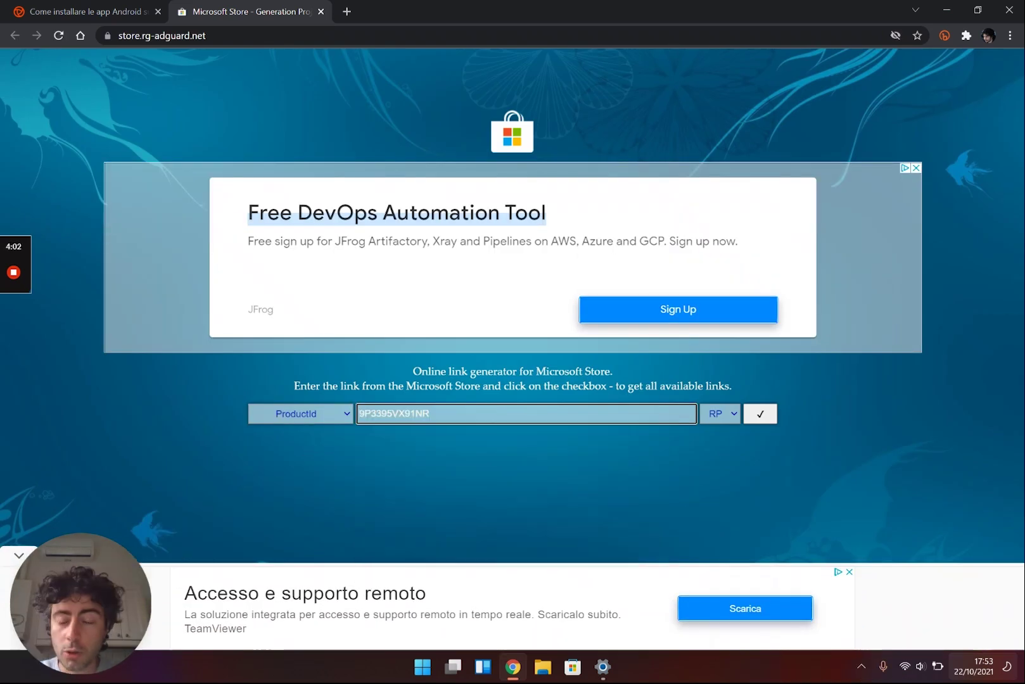
Choose the Slow release ring and generate the download links for the product
{"action": "key", "text": "Tab"}
{"action": "key", "text": "Down"}
{"action": "key", "text": "Up"}
{"action": "key", "text": "Up"}
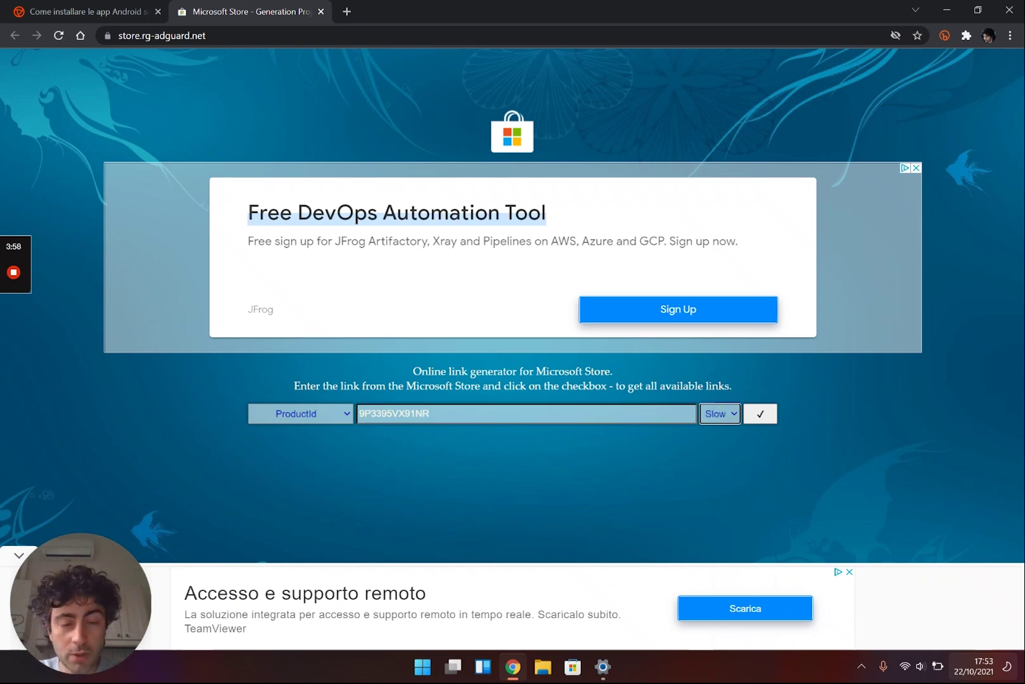
{"action": "key", "text": "Tab"}
{"action": "key", "text": "Return"}
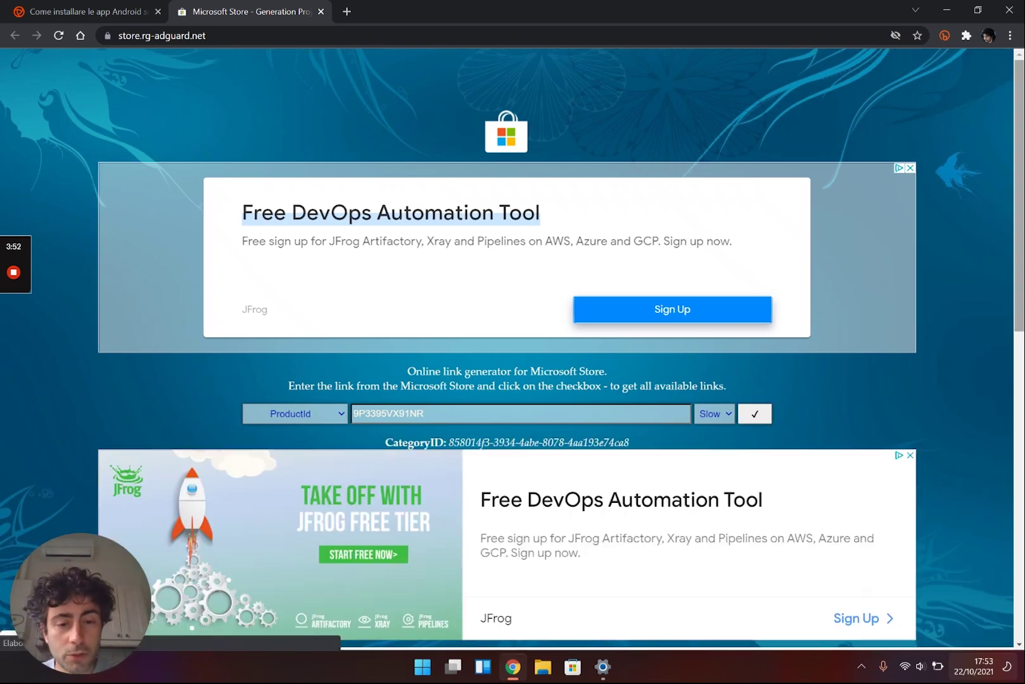
Look through the generated links for the WindowsSubsystemForAndroid msixbundle file, and close the link generator page
{"action": "scroll", "coordinate": [507, 380], "scroll_direction": "down", "scroll_amount": 2}
{"action": "scroll", "coordinate": [507, 348], "scroll_direction": "down", "scroll_amount": 10}
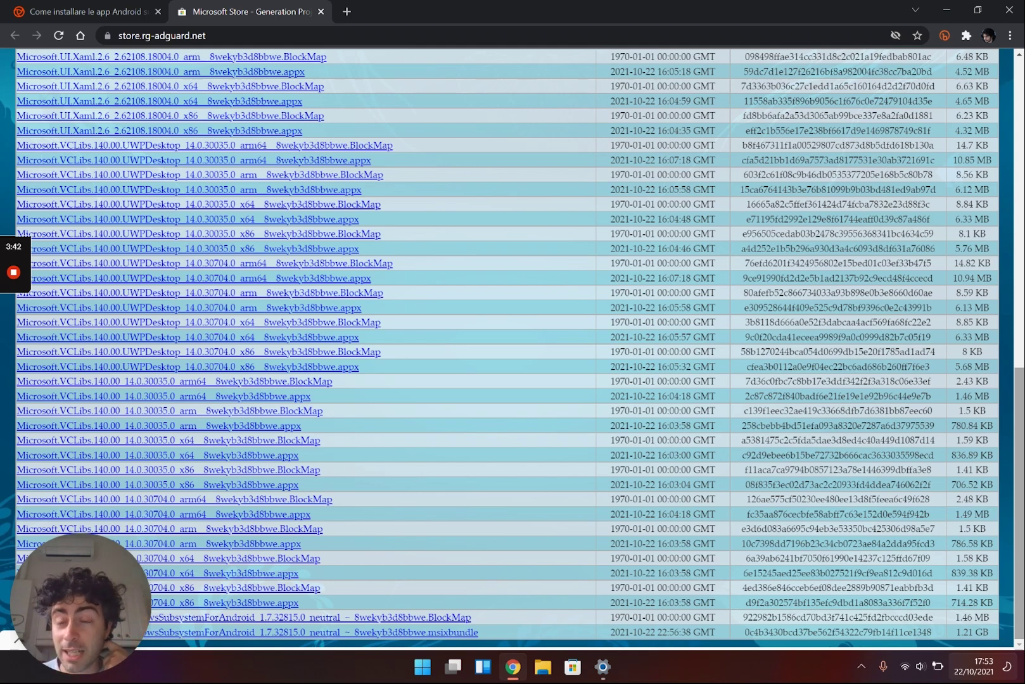
{"action": "key", "text": "ctrl+w"}
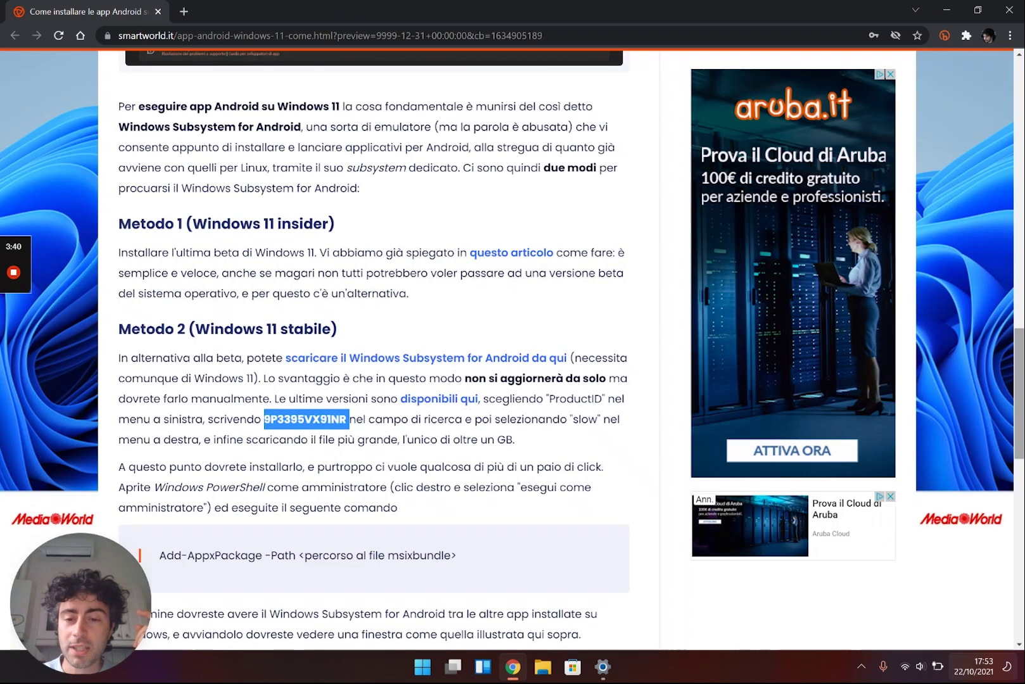
Read the guide's sections on the Add-AppxPackage command, installing ADB and installing Android apps on Windows 11
{"action": "scroll", "coordinate": [374, 348], "scroll_direction": "down", "scroll_amount": 2}
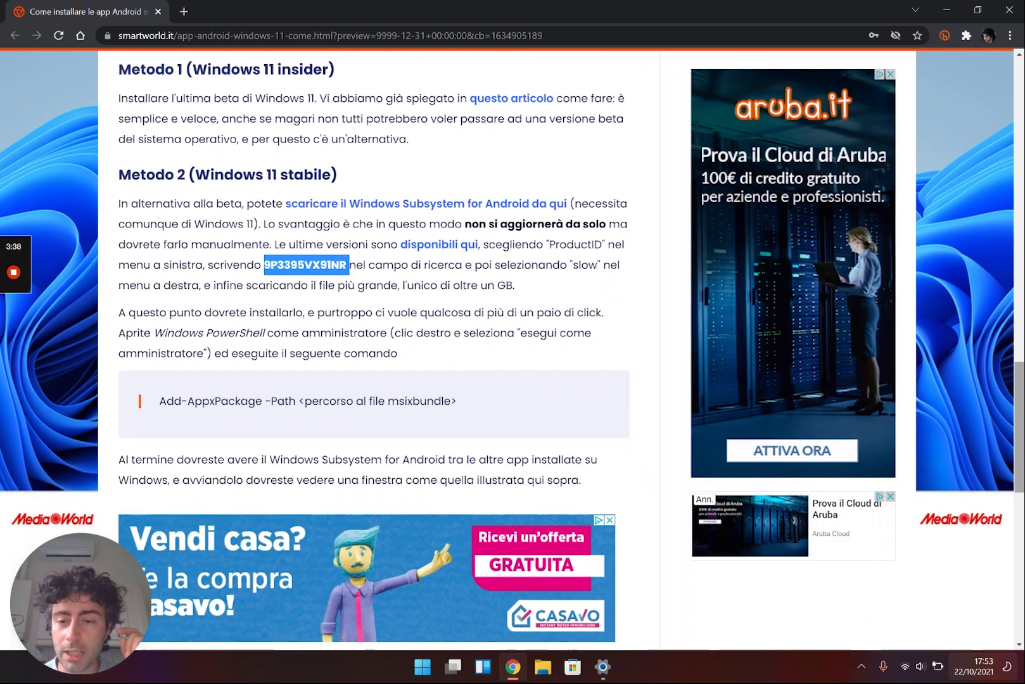
{"action": "scroll", "coordinate": [374, 349], "scroll_direction": "down", "scroll_amount": 3}
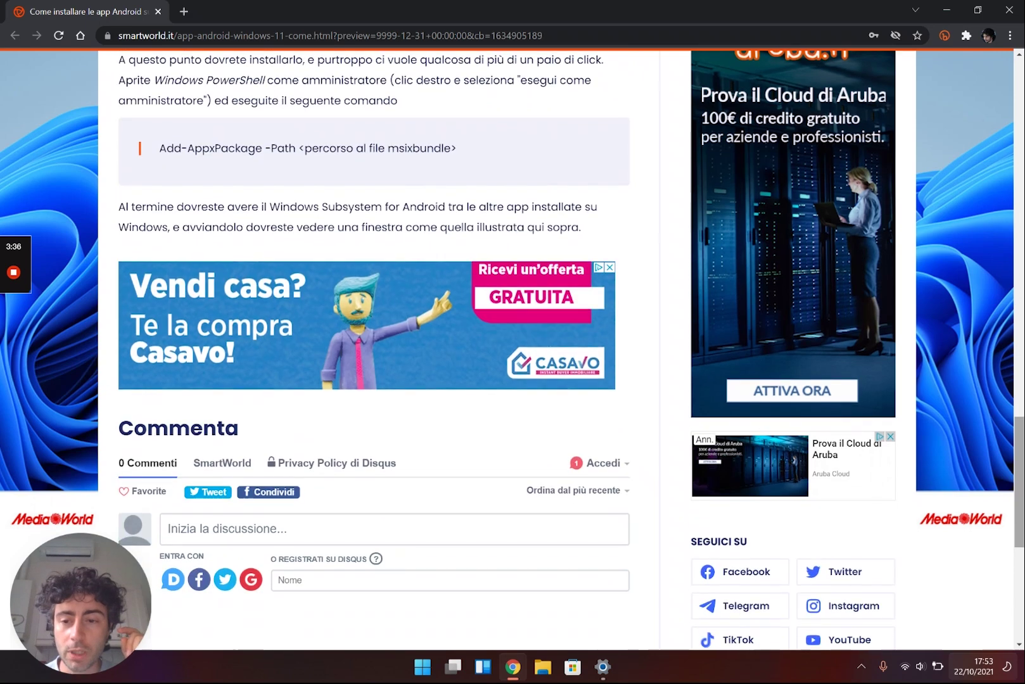
{"action": "scroll", "coordinate": [374, 349], "scroll_direction": "up", "scroll_amount": 3}
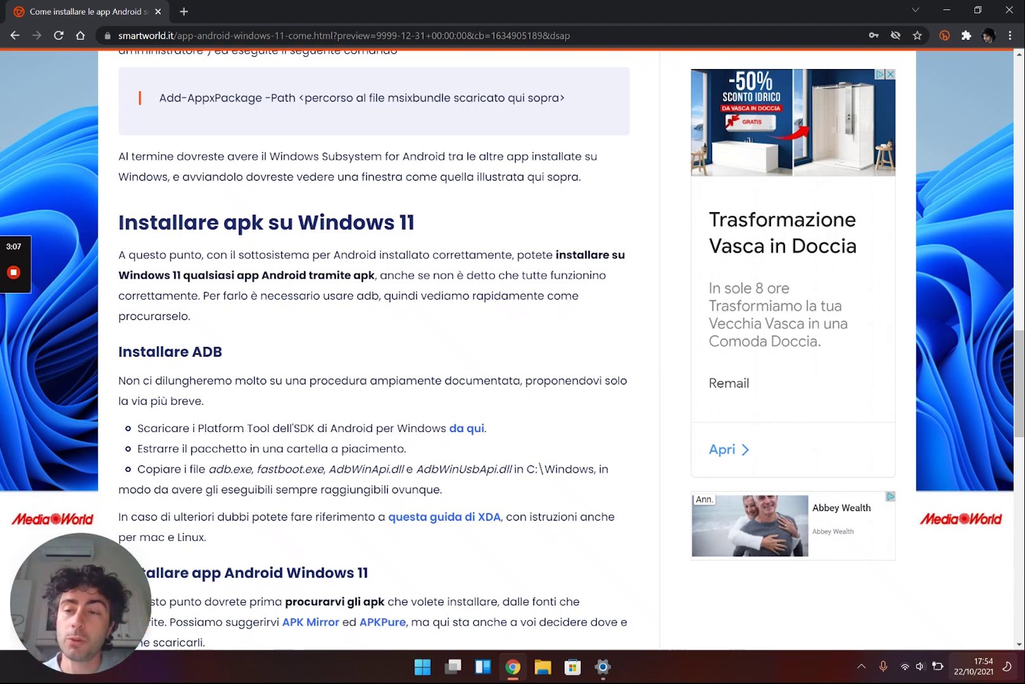
{"action": "scroll", "coordinate": [374, 348], "scroll_direction": "down", "scroll_amount": 2}
{"action": "scroll", "coordinate": [373, 348], "scroll_direction": "down", "scroll_amount": 3}
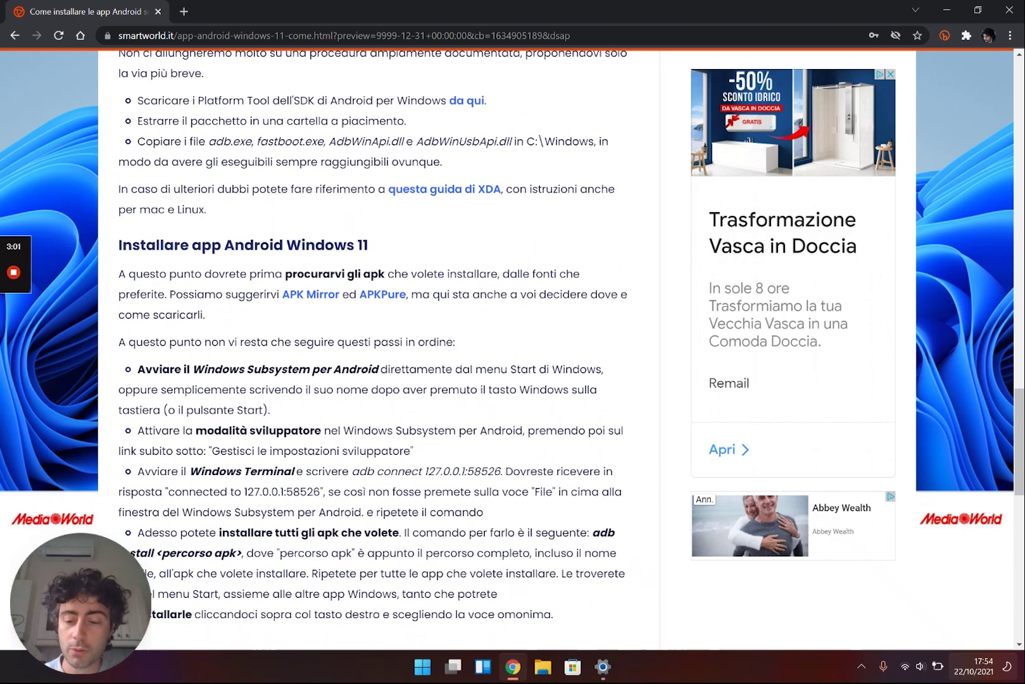
Launch Windows Subsystem for Android
{"action": "key", "text": "super"}
{"action": "type", "text": "wind"}
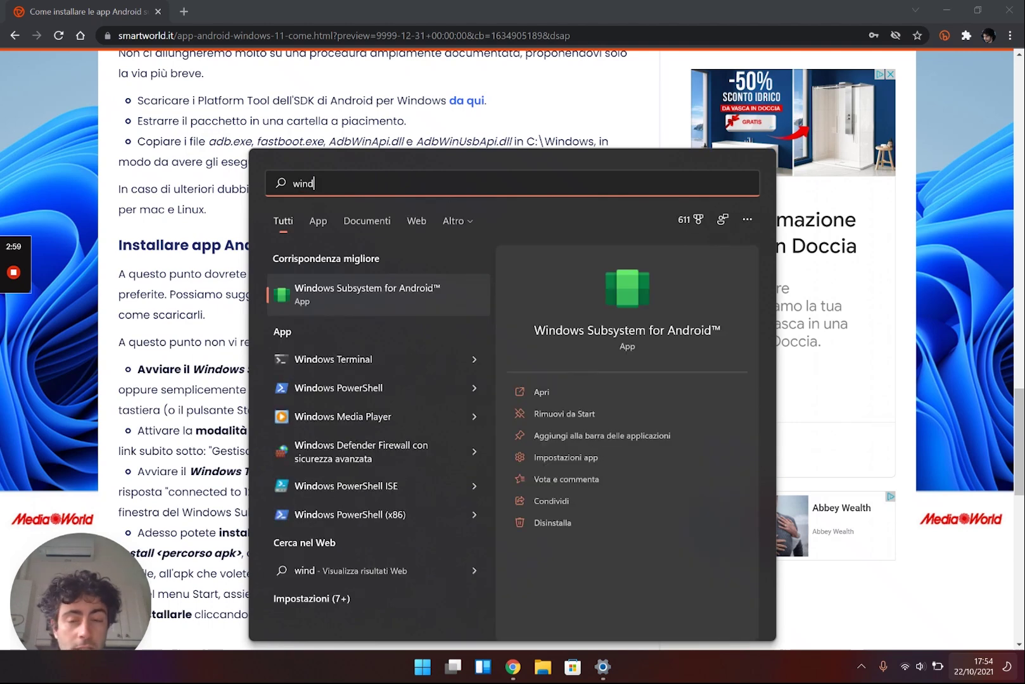
{"action": "key", "text": "Return"}
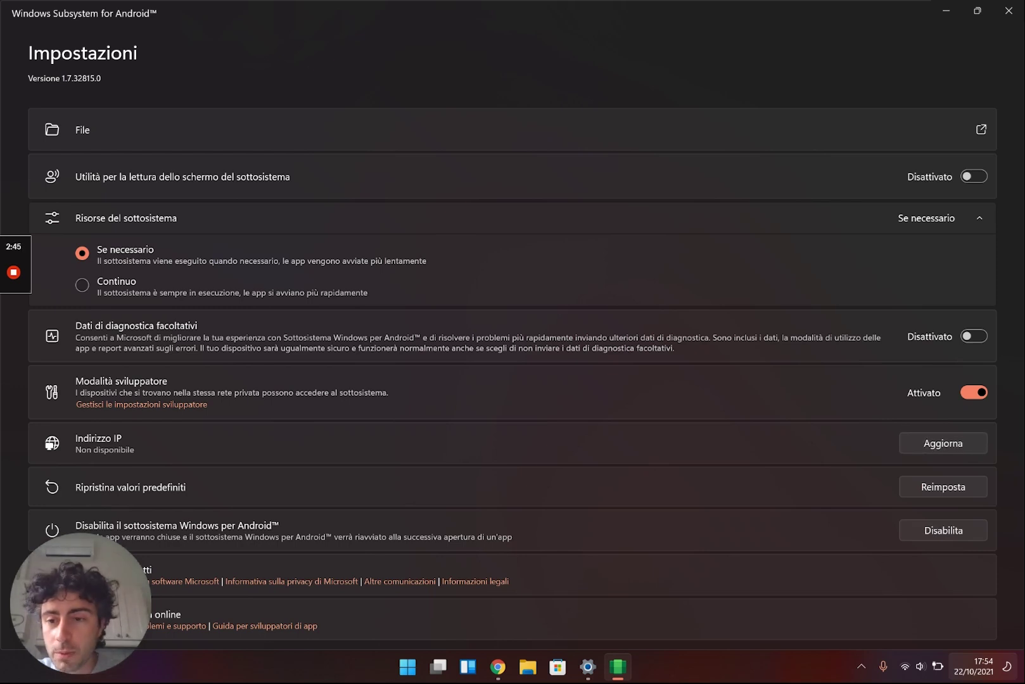
Open the Android subsystem's developer settings, look through the developer options, and close them
{"action": "left_click", "coordinate": [141, 404]}
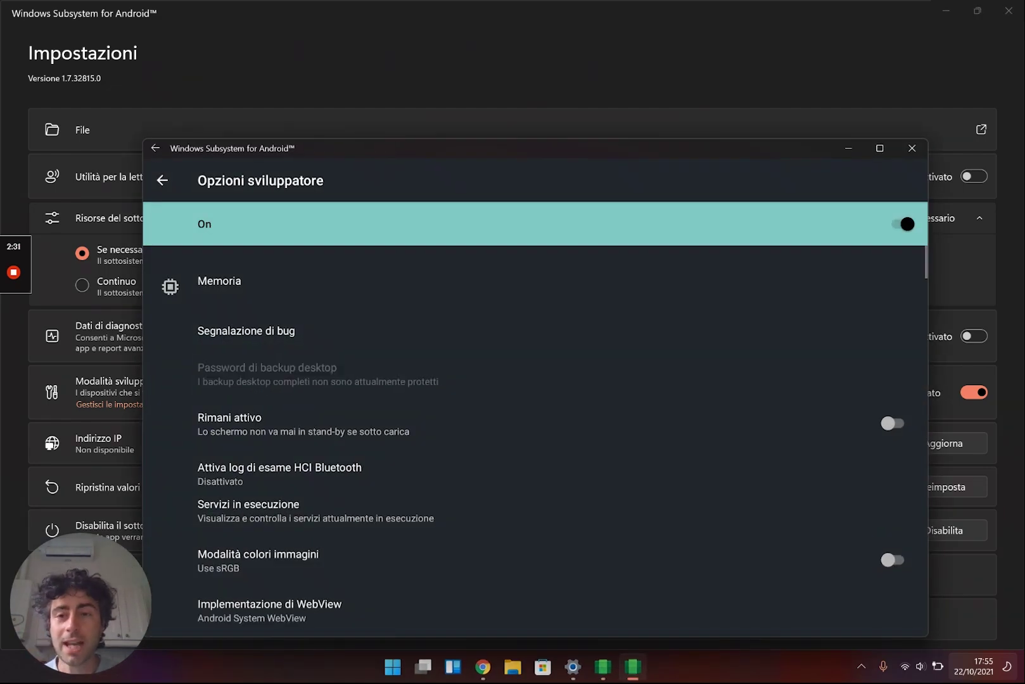
{"action": "scroll", "coordinate": [535, 440], "scroll_direction": "down", "scroll_amount": 3}
{"action": "scroll", "coordinate": [535, 440], "scroll_direction": "down", "scroll_amount": 3}
{"action": "scroll", "coordinate": [536, 440], "scroll_direction": "up", "scroll_amount": 6}
{"action": "key", "text": "alt+F4"}
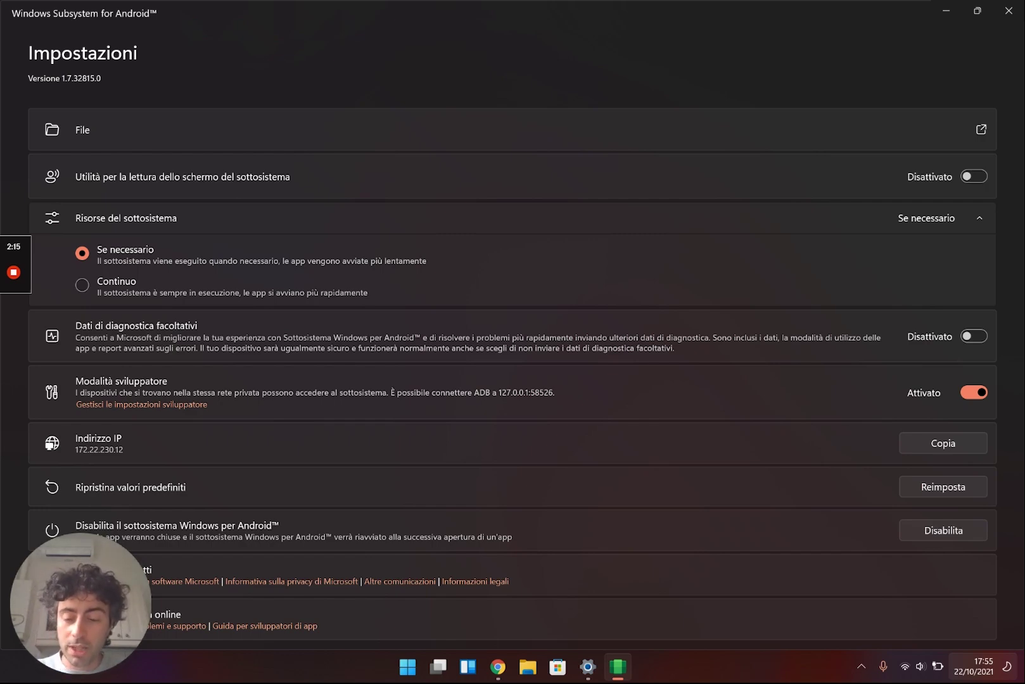
Open Windows Terminal and list the contents of the Downloads folder with dir
{"action": "key", "text": "super"}
{"action": "type", "text": "wind"}
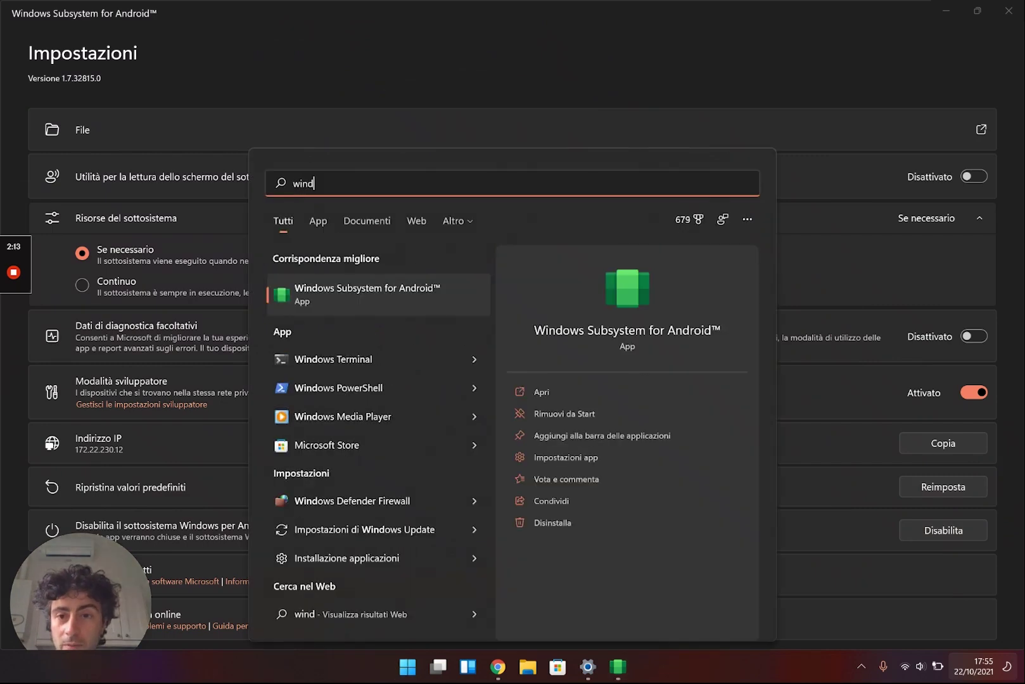
{"action": "key", "text": "Down"}
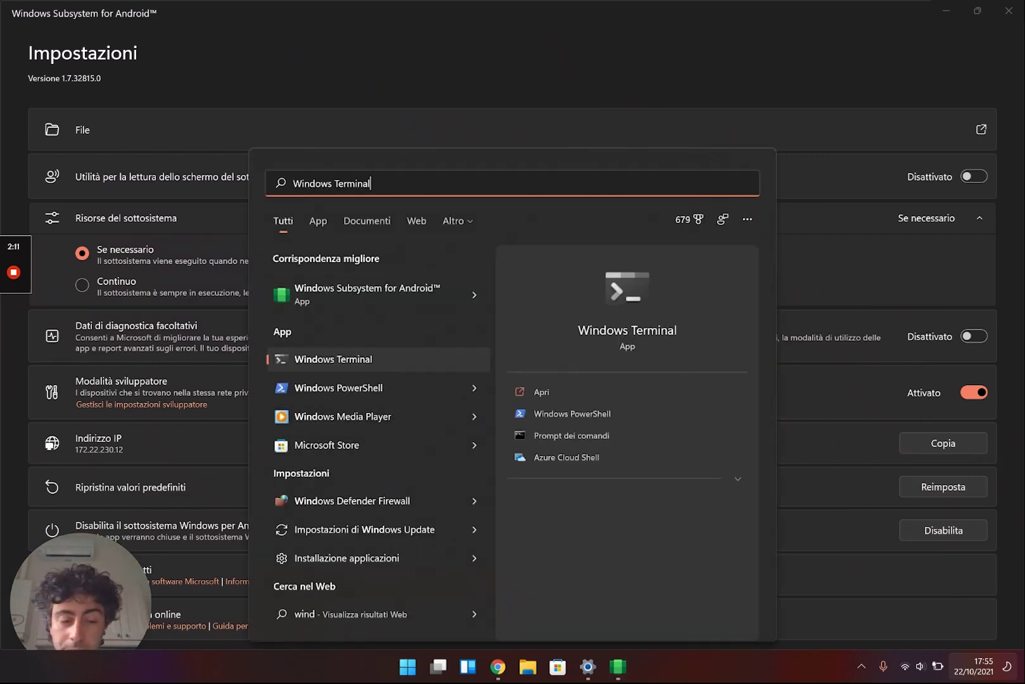
{"action": "key", "text": "Return"}
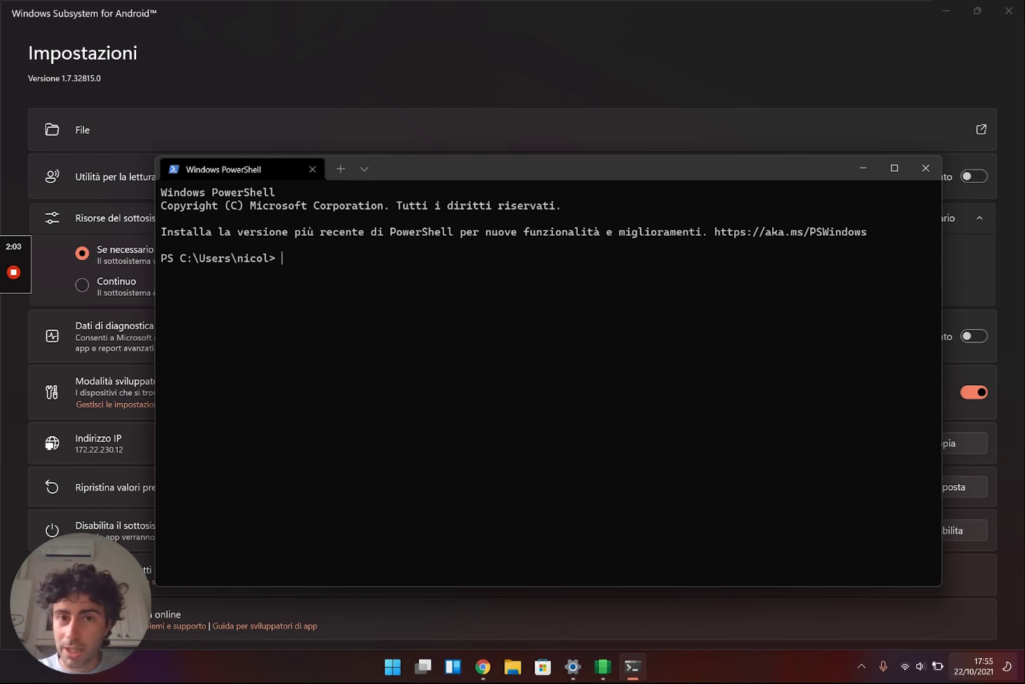
{"action": "type", "text": "dir"}
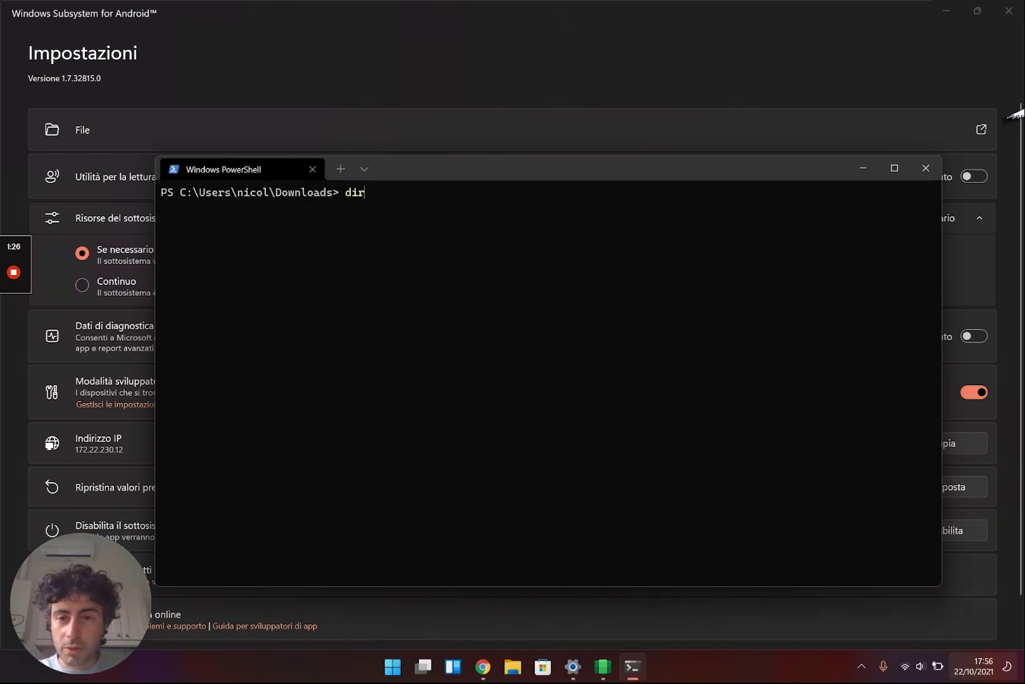
{"action": "key", "text": "Return"}
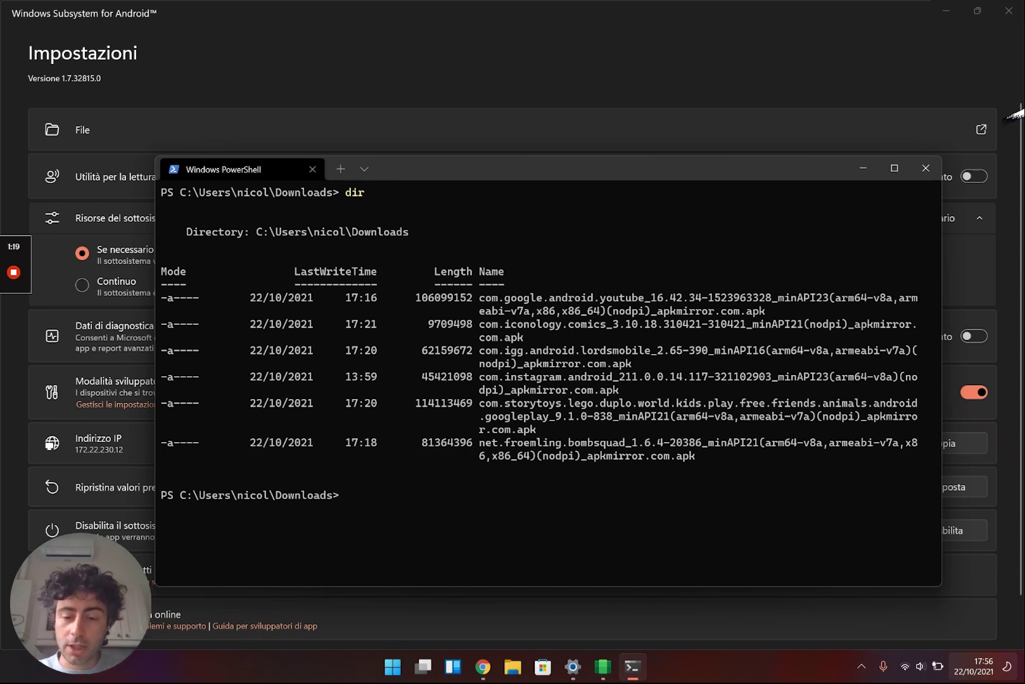
Connect ADB to the Android subsystem with adb connect 127.0.0.1:58526, checking the port in the subsystem settings
{"action": "type", "text": "adb "}
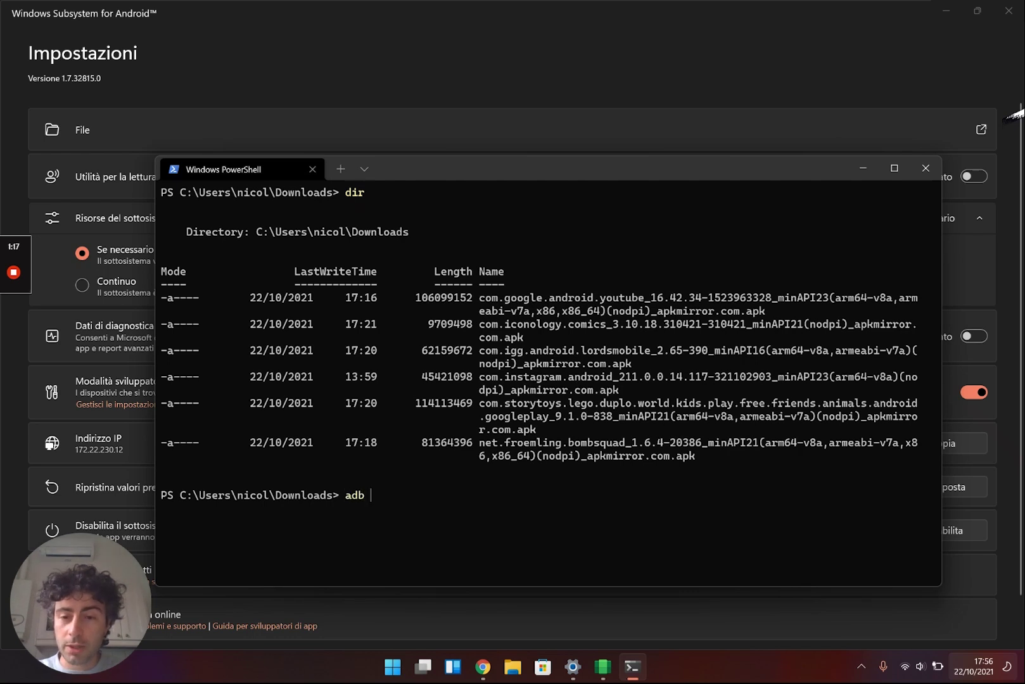
{"action": "type", "text": "connect"}
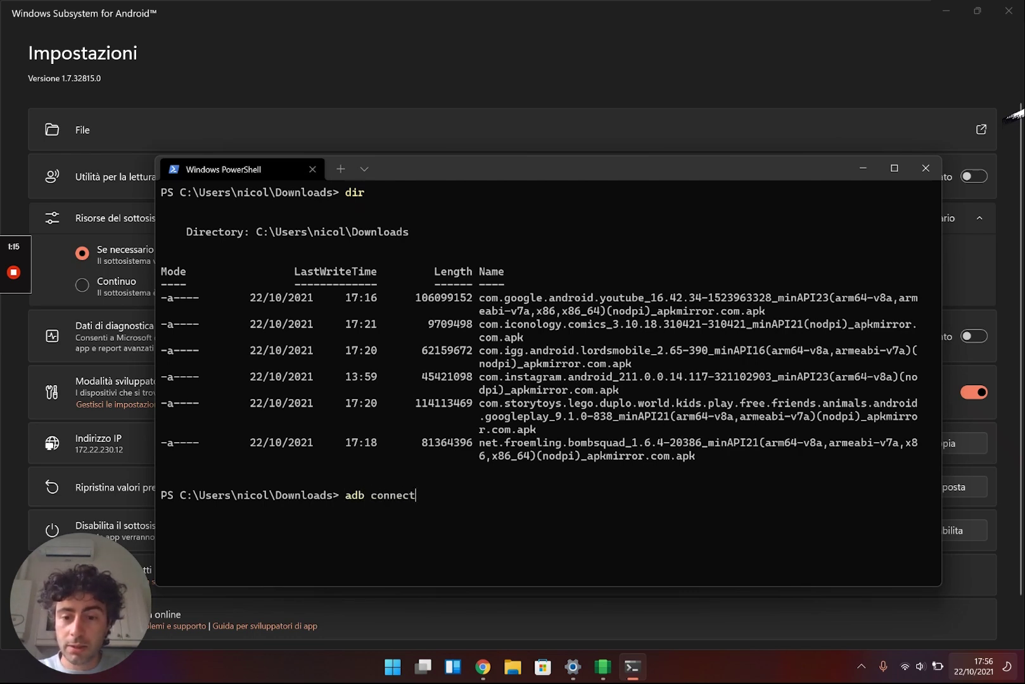
{"action": "type", "text": " 127."}
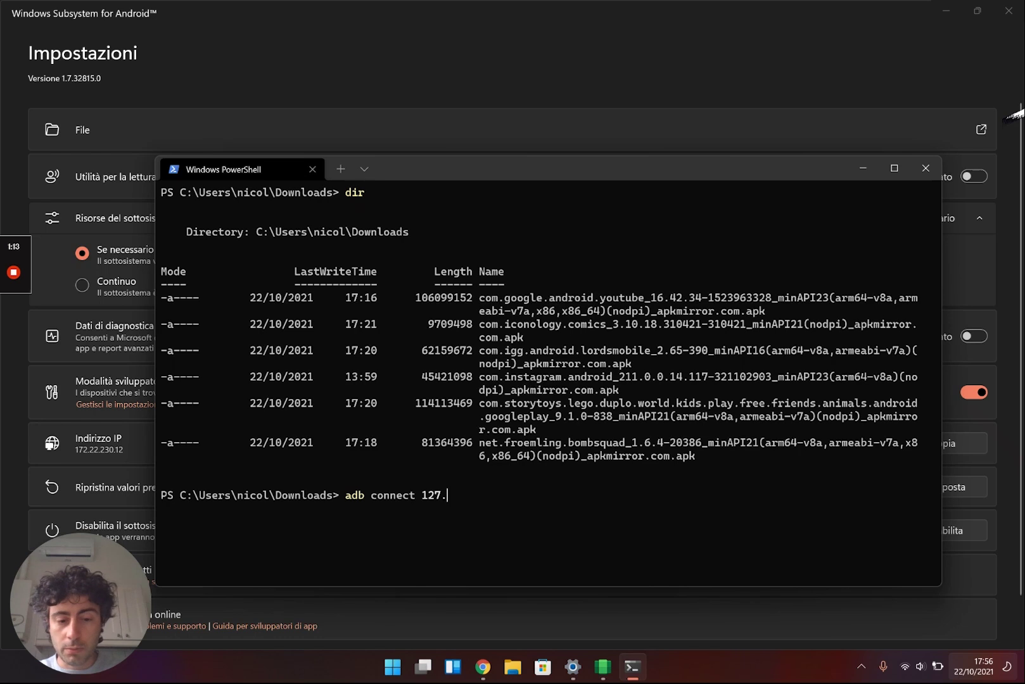
{"action": "type", "text": "0.0.1:"}
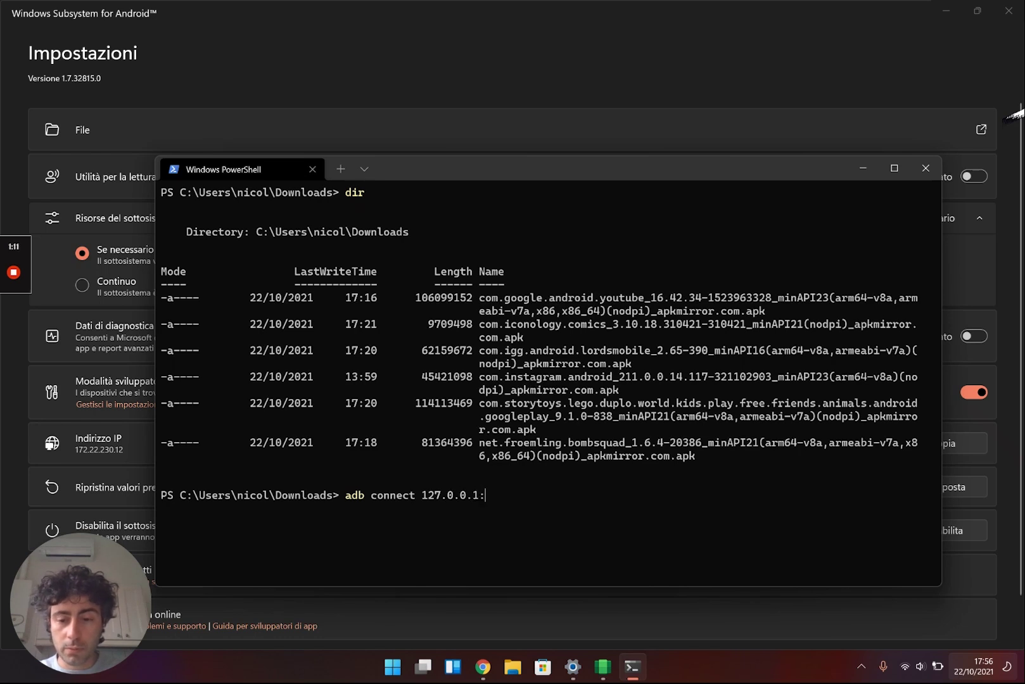
{"action": "type", "text": "285"}
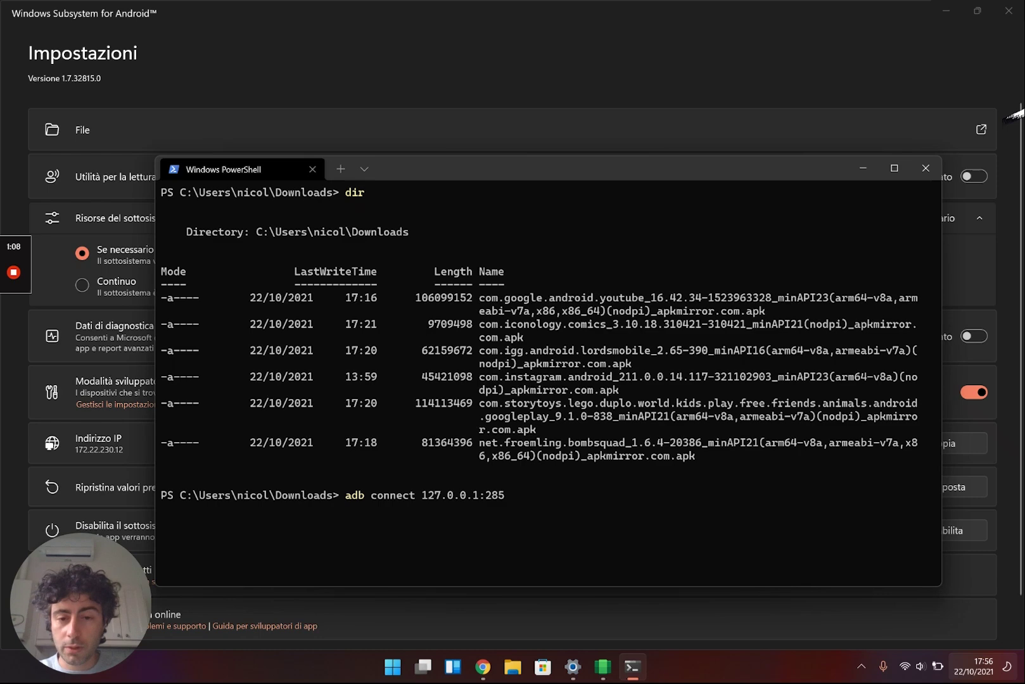
{"action": "key", "text": "alt+Tab"}
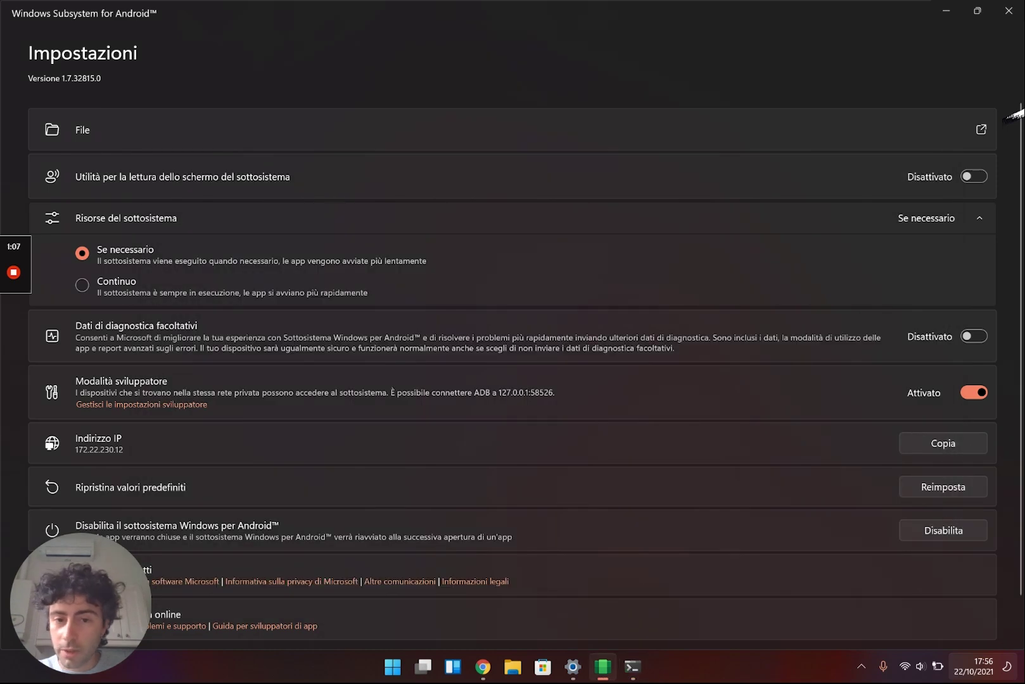
{"action": "key", "text": "alt+Tab"}
{"action": "key", "text": "BackSpace"}
{"action": "key", "text": "BackSpace"}
{"action": "key", "text": "BackSpace"}
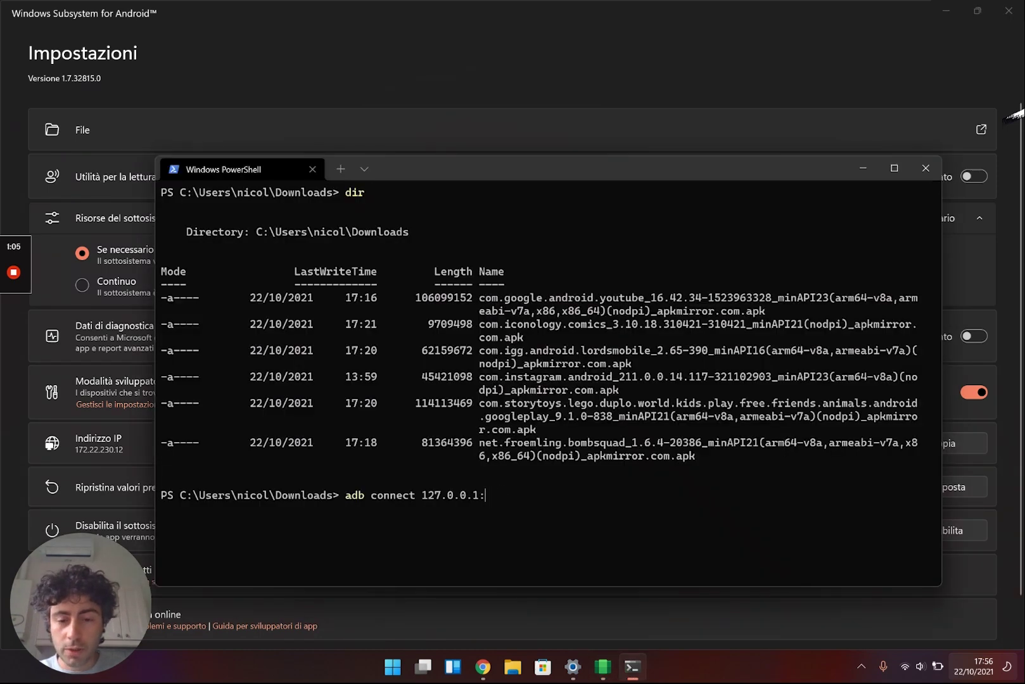
{"action": "type", "text": "58526"}
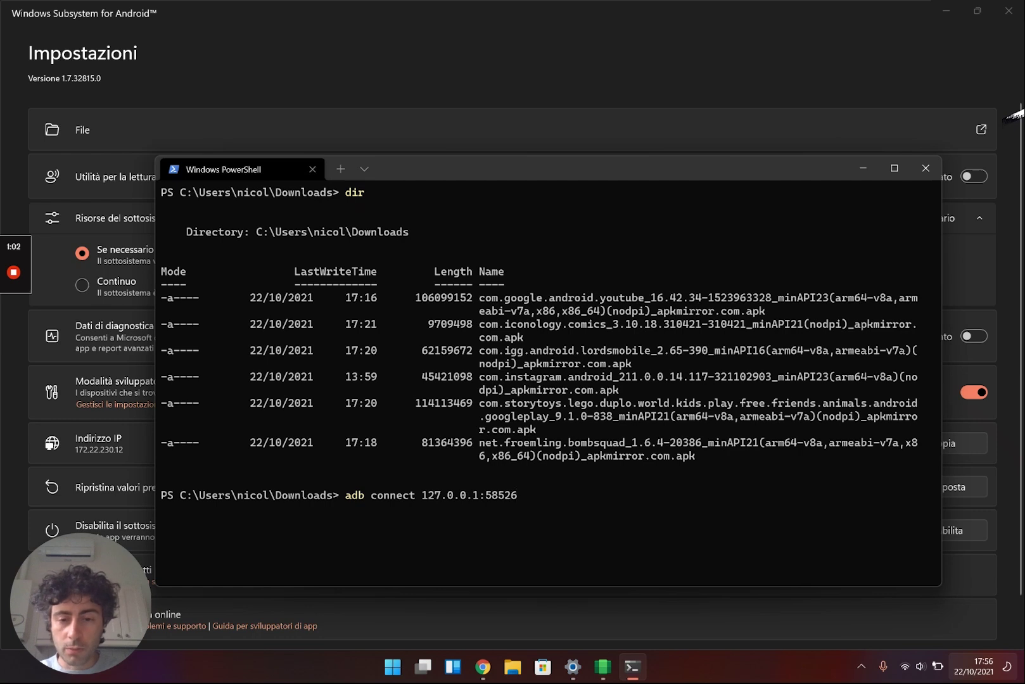
{"action": "key", "text": "Return"}
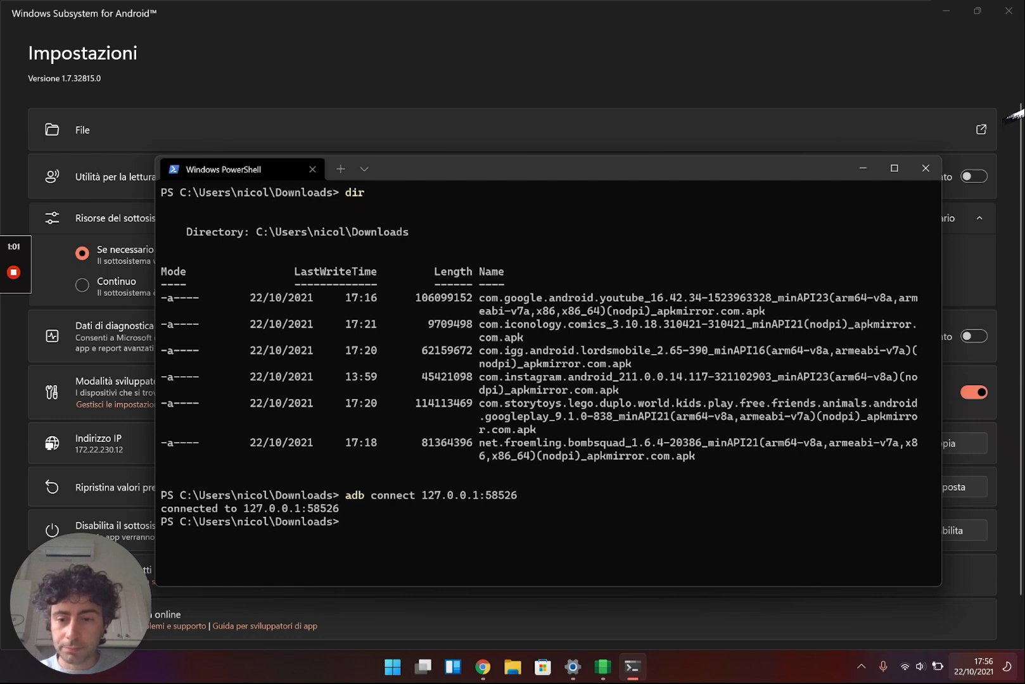
List the devices attached to ADB with adb devices
{"action": "type", "text": "ade"}
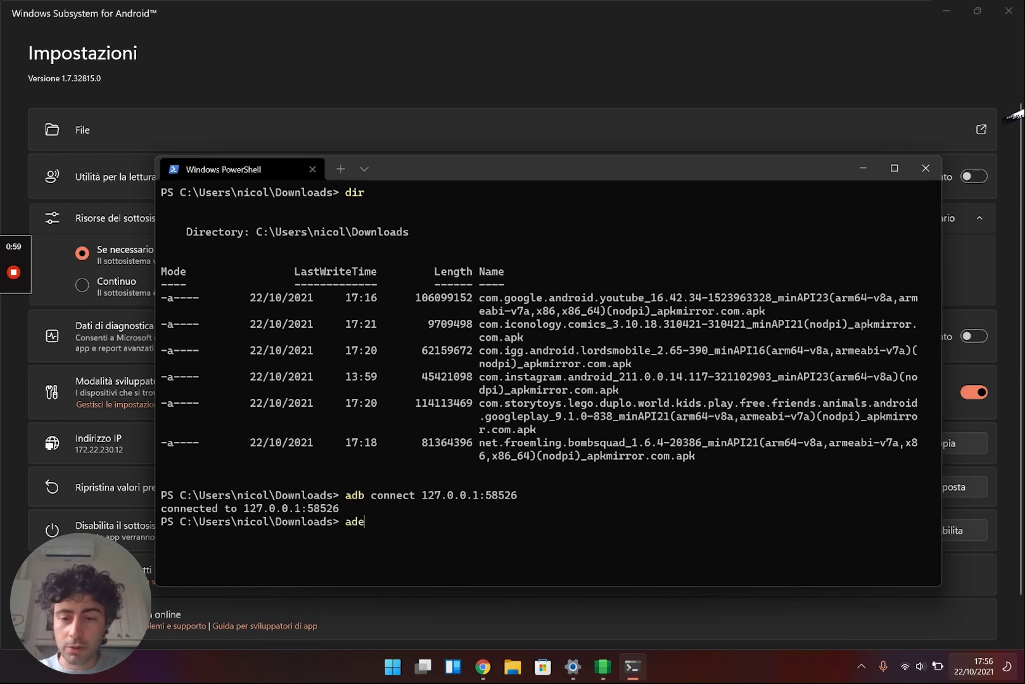
{"action": "key", "text": "BackSpace"}
{"action": "key", "text": "BackSpace"}
{"action": "type", "text": "b dei"}
{"action": "key", "text": "BackSpace"}
{"action": "type", "text": "vices"}
{"action": "key", "text": "Return"}
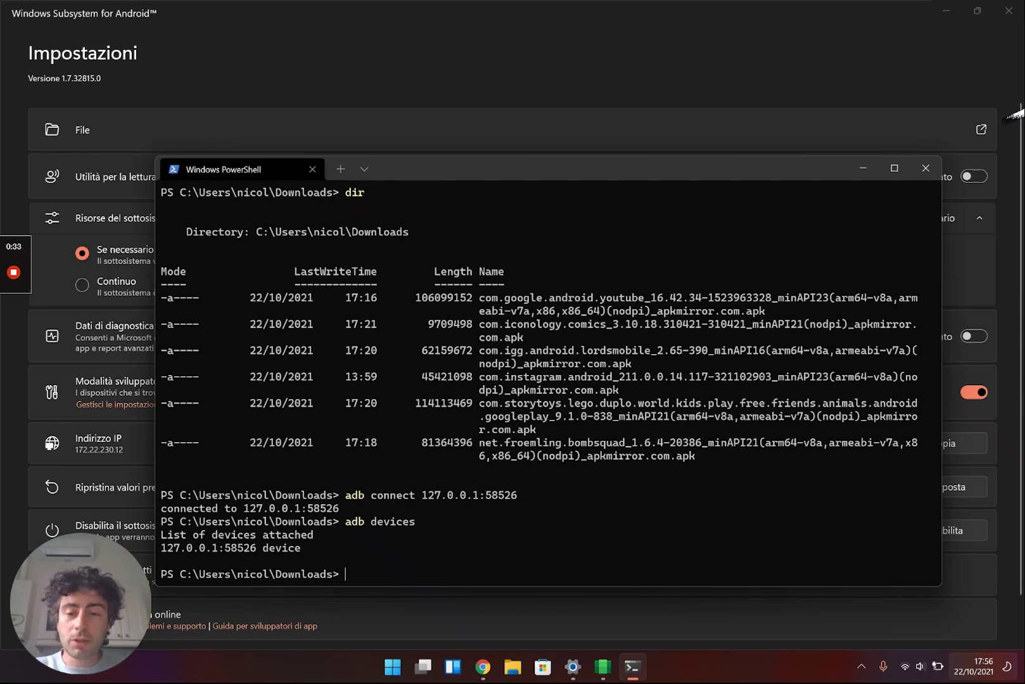
Install the com.storytoys.lego.duplo.world APK, version 9.1.0-838, from the Downloads folder with adb install
{"action": "type", "text": "adb in"}
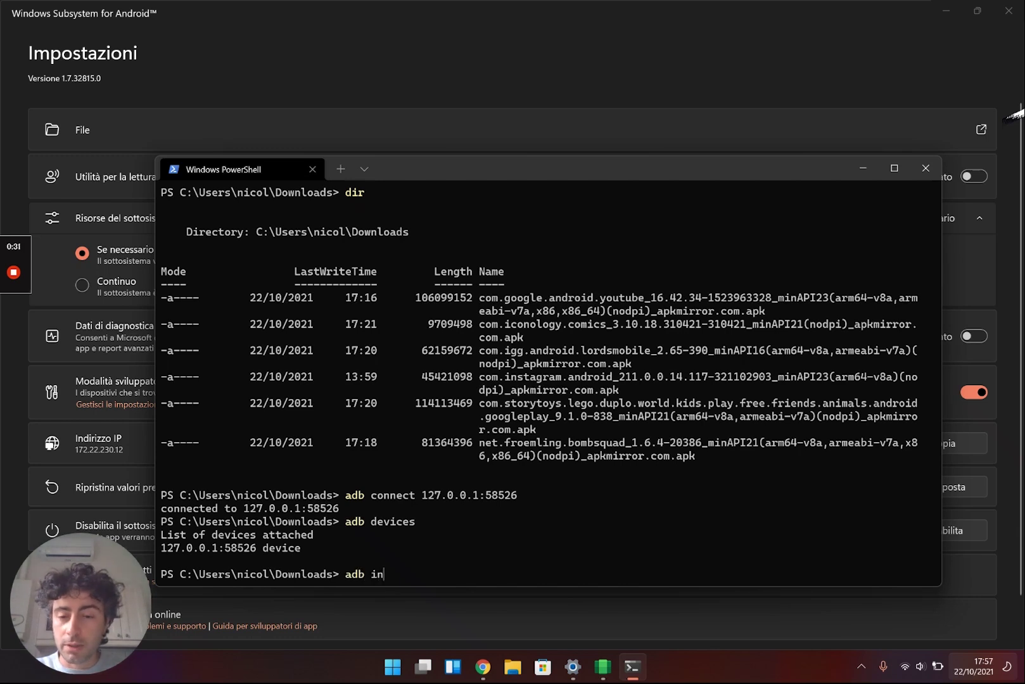
{"action": "type", "text": "stall"}
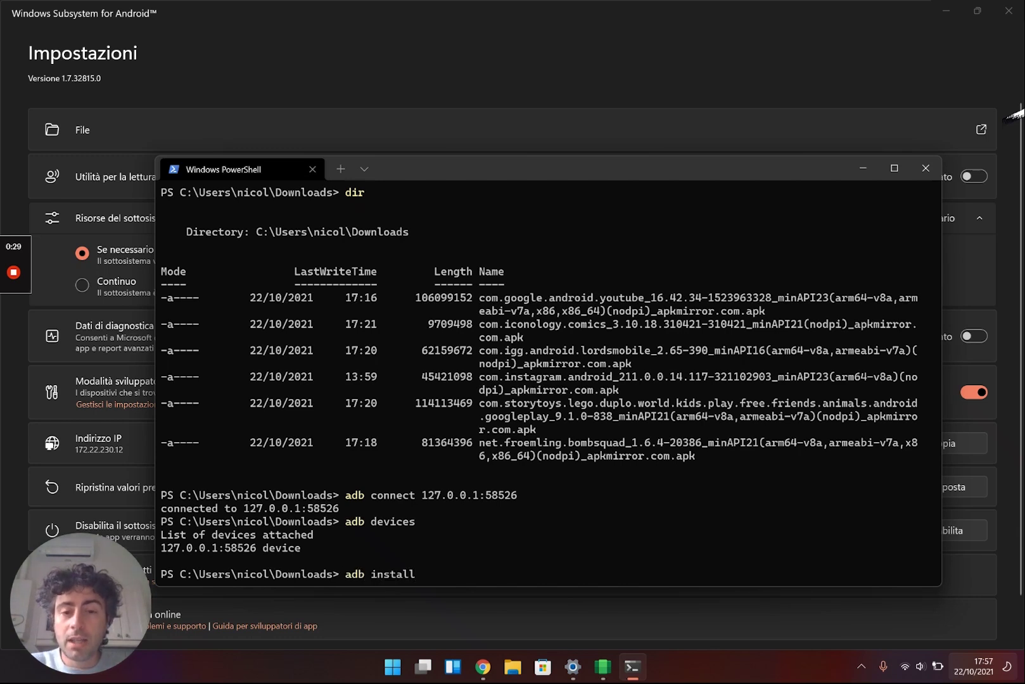
{"action": "type", "text": " '.\\com.s"}
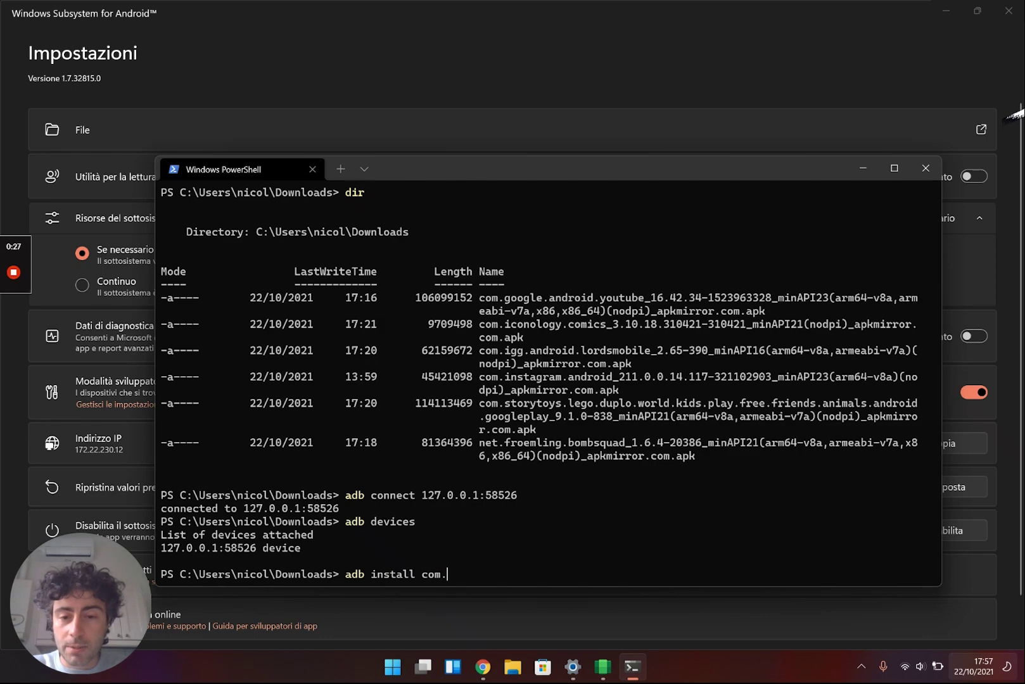
{"action": "key", "text": "Tab"}
{"action": "key", "text": "Return"}
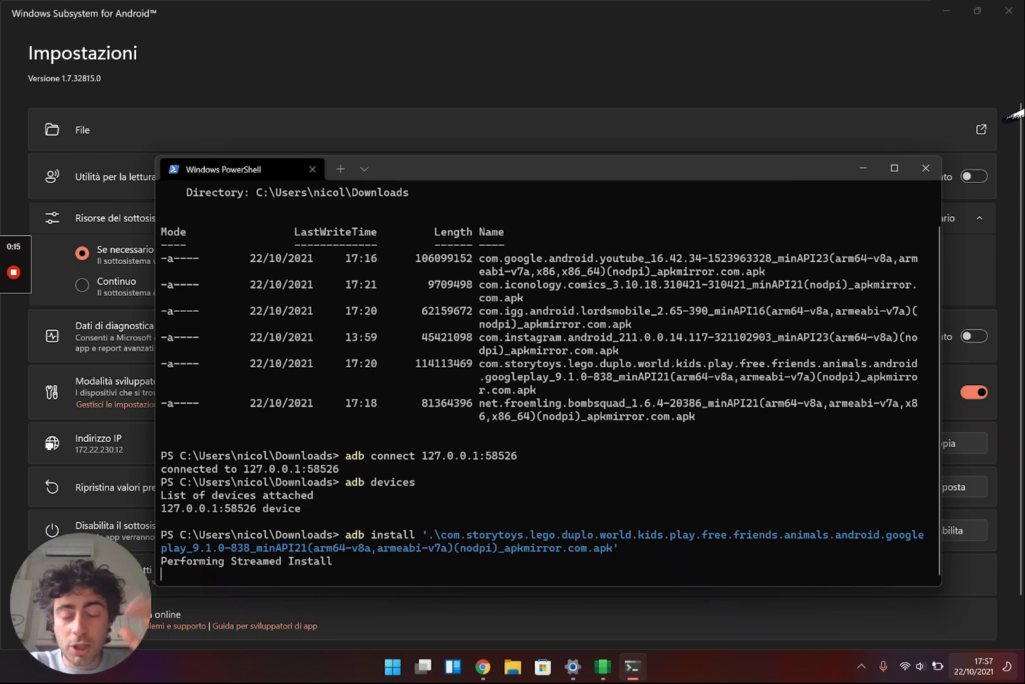
Find DUPLO WORLD in the list of all installed apps and launch it
{"action": "left_click", "coordinate": [1013, 114]}
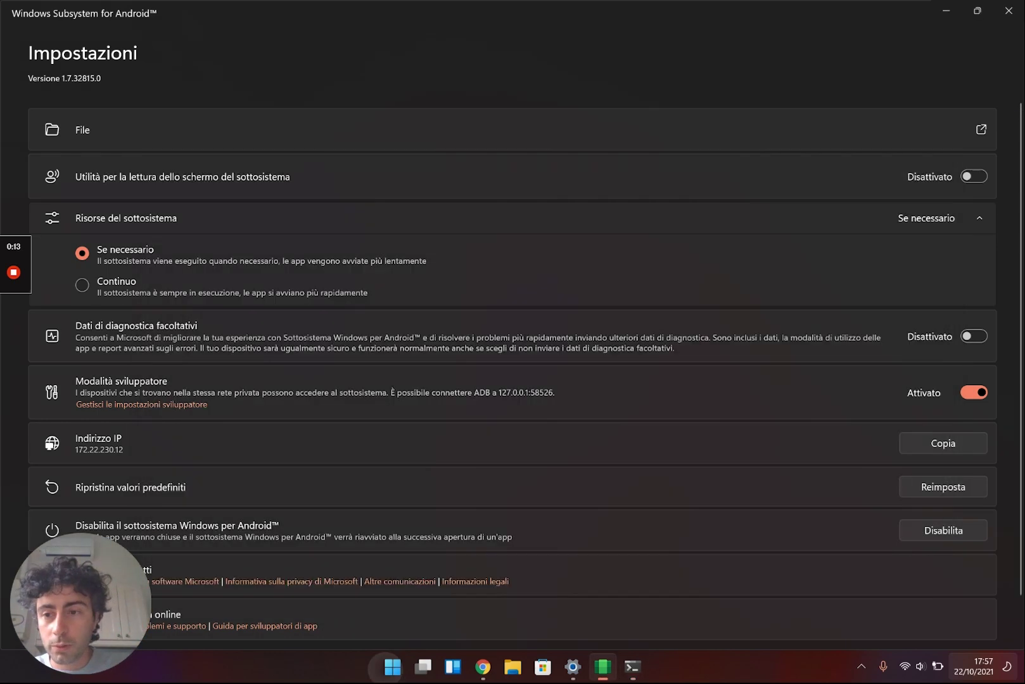
{"action": "key", "text": "super"}
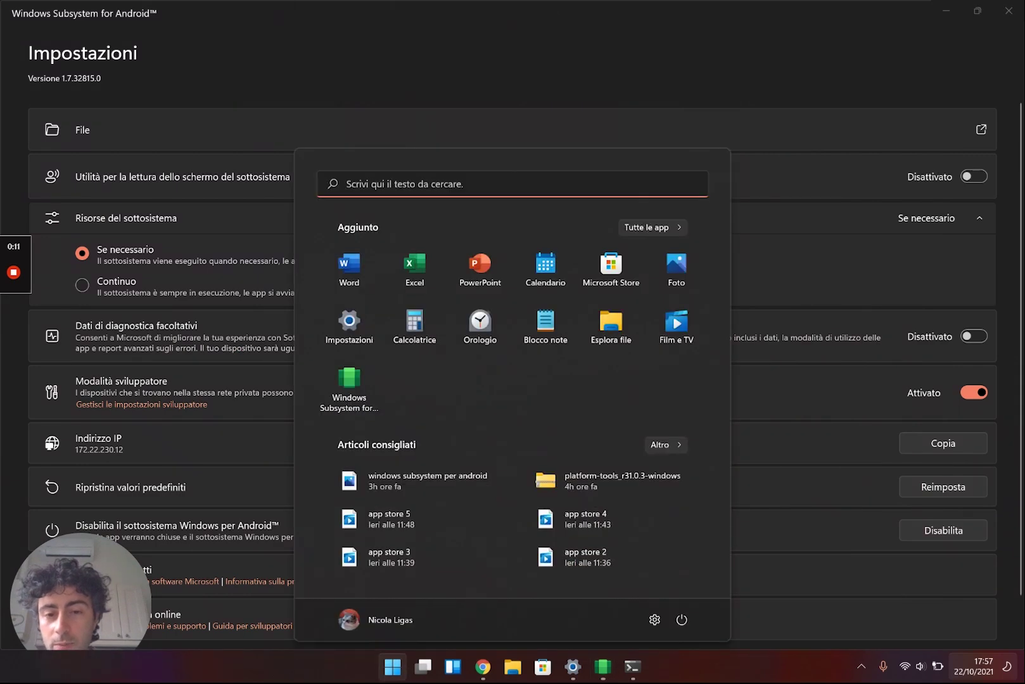
{"action": "left_click", "coordinate": [652, 227]}
{"action": "scroll", "coordinate": [512, 412], "scroll_direction": "down", "scroll_amount": 5}
{"action": "scroll", "coordinate": [512, 411], "scroll_direction": "down", "scroll_amount": 1}
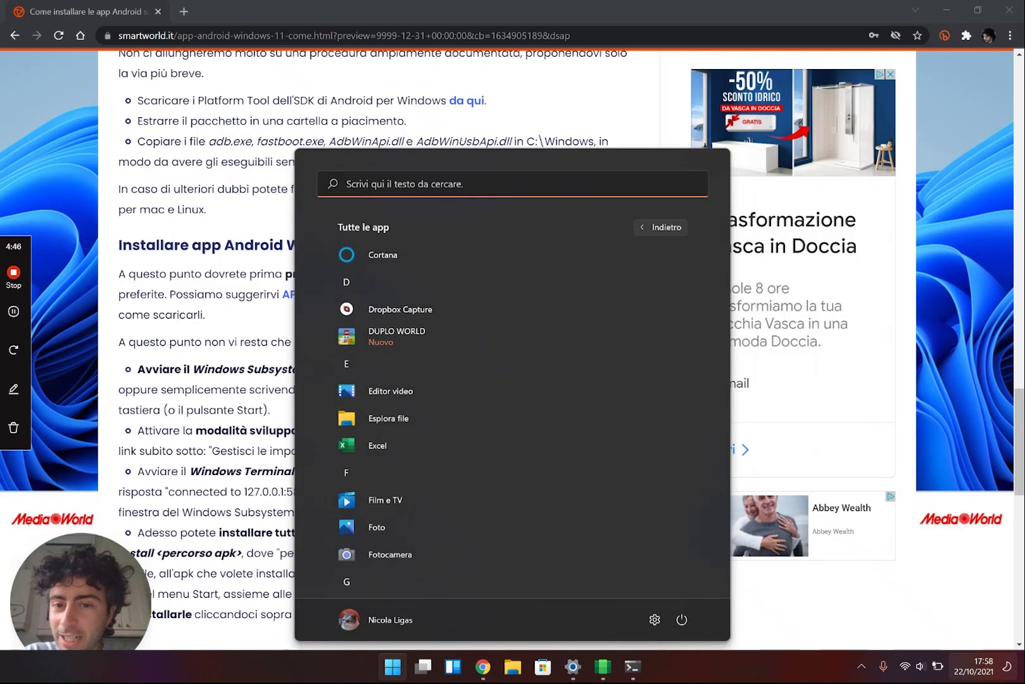
{"action": "key", "text": "Escape"}
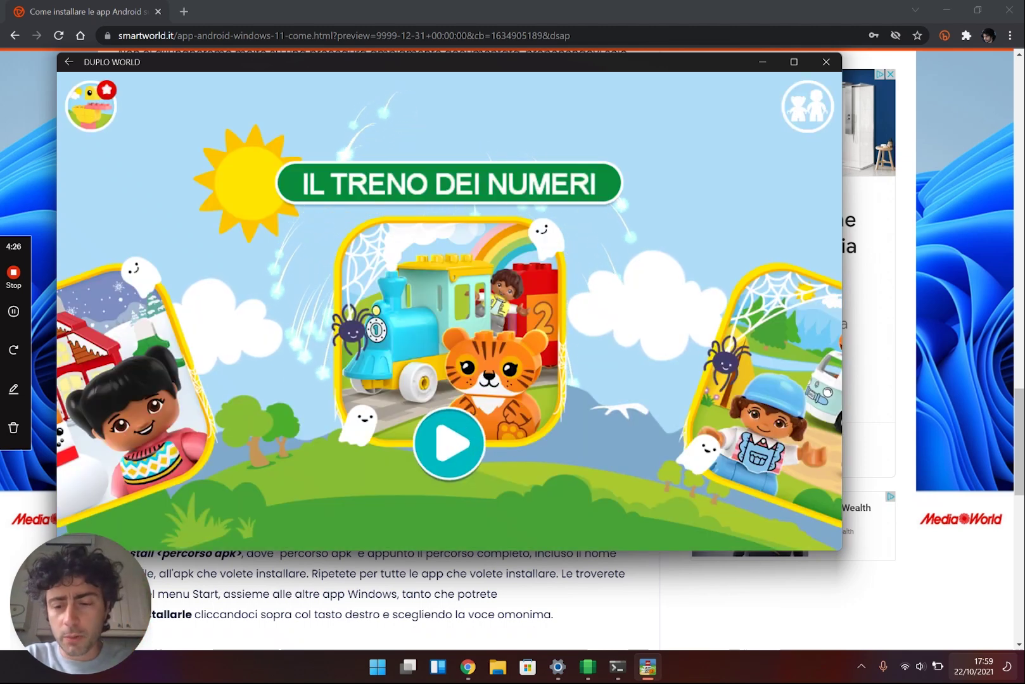
Lower the system volume to 12 and start the "Il treno dei numeri" game in DUPLO WORLD
{"action": "key", "text": "XF86AudioLowerVolume"}
{"action": "key", "text": "XF86AudioLowerVolume"}
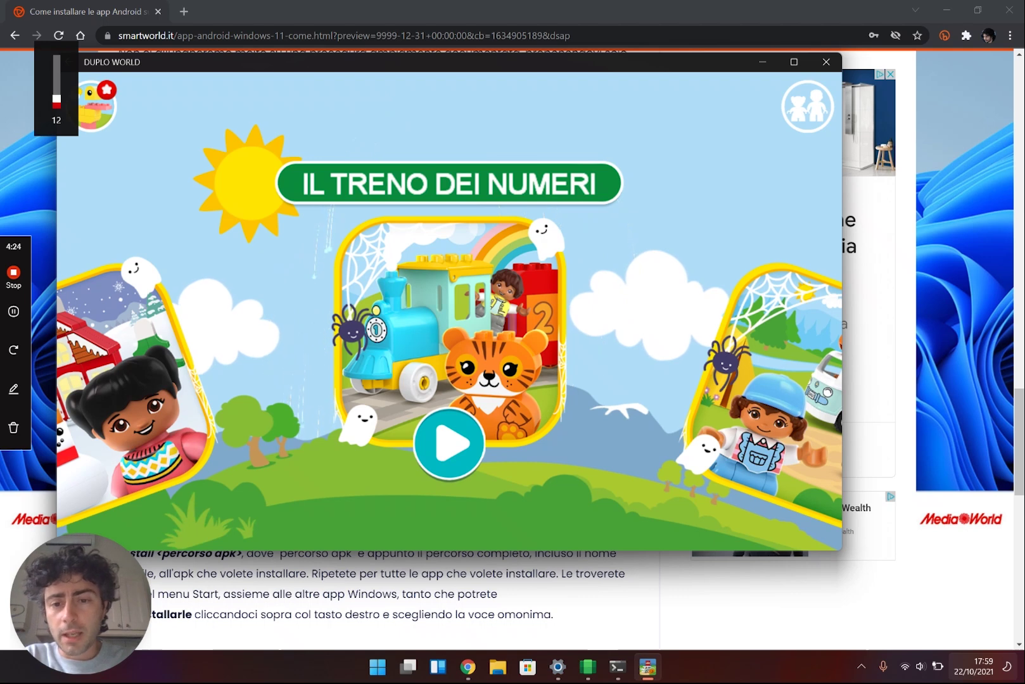
{"action": "key", "text": "Return"}
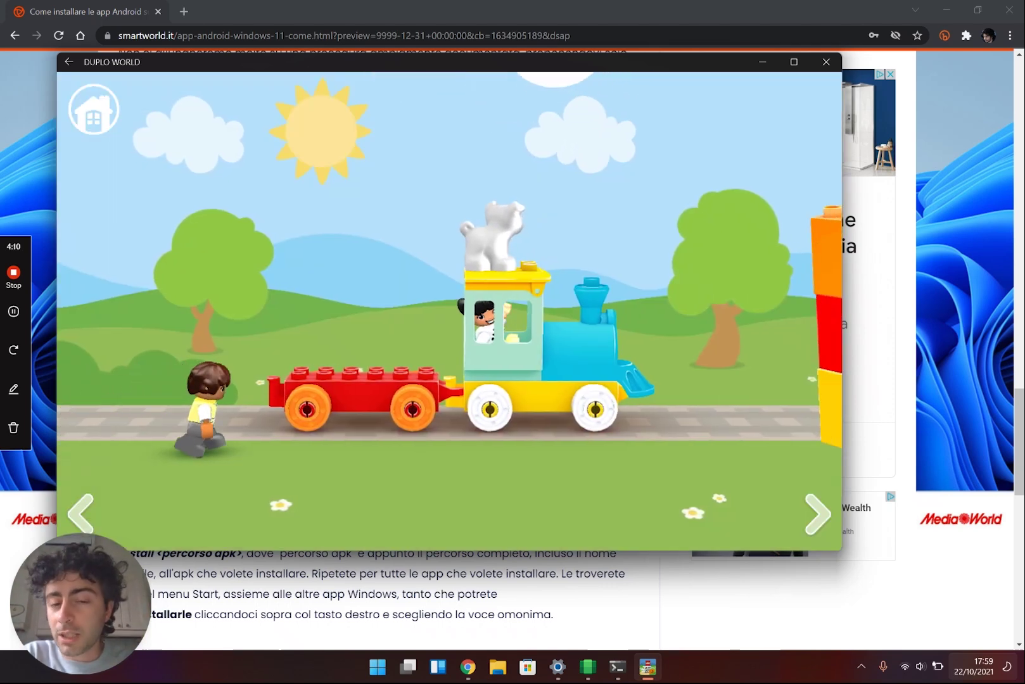
Maximize and restore the DUPLO WORLD window to try its resizing, and close the app
{"action": "key", "text": "super+Up"}
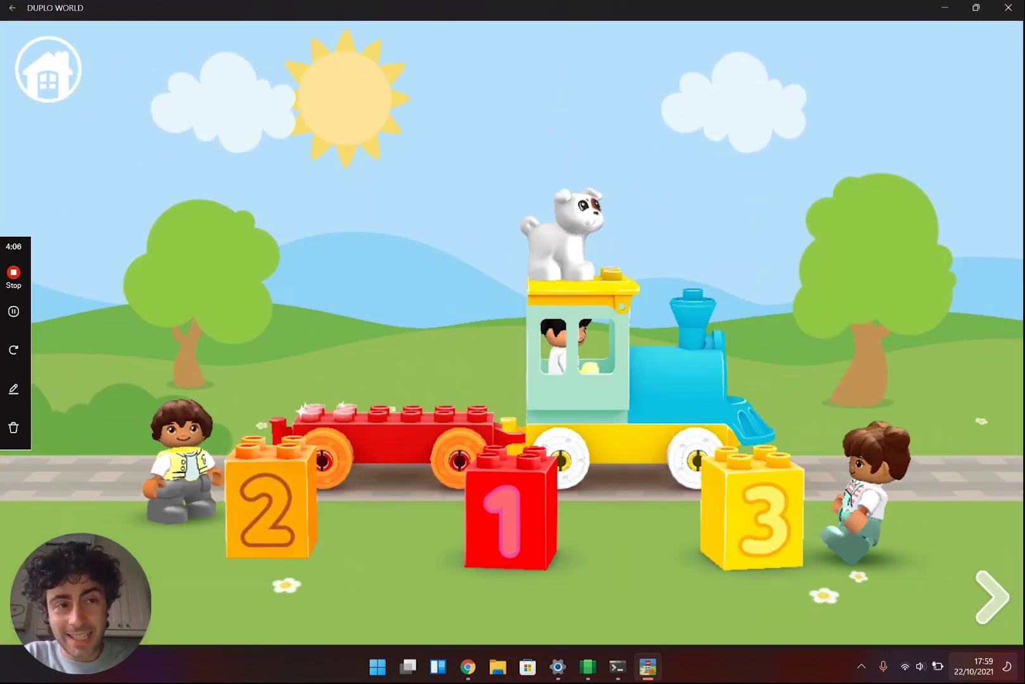
{"action": "key", "text": "super+Down"}
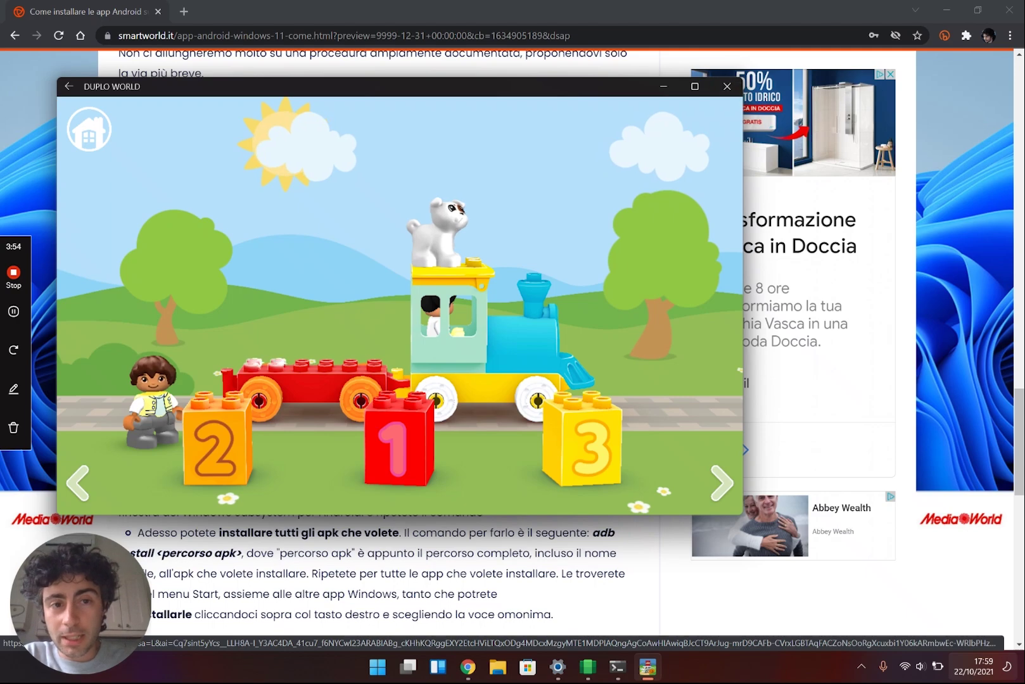
{"action": "left_click", "coordinate": [727, 86]}
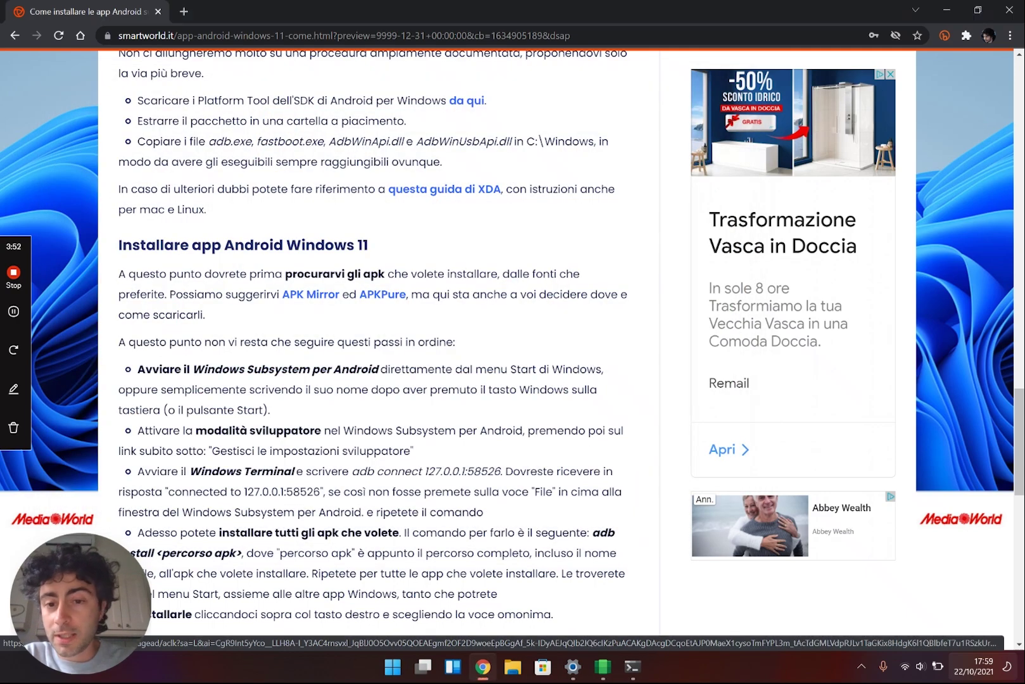
Uninstall DUPLO WORLD from the list of all apps and confirm the removal
{"action": "key", "text": "super"}
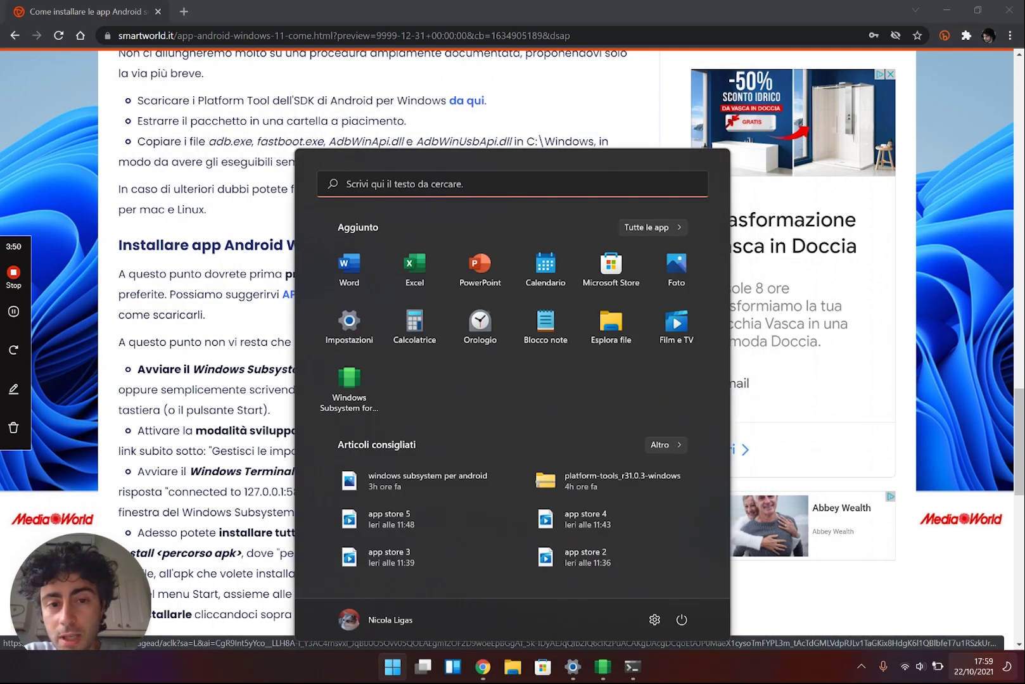
{"action": "left_click", "coordinate": [652, 227]}
{"action": "scroll", "coordinate": [514, 412], "scroll_direction": "down", "scroll_amount": 5}
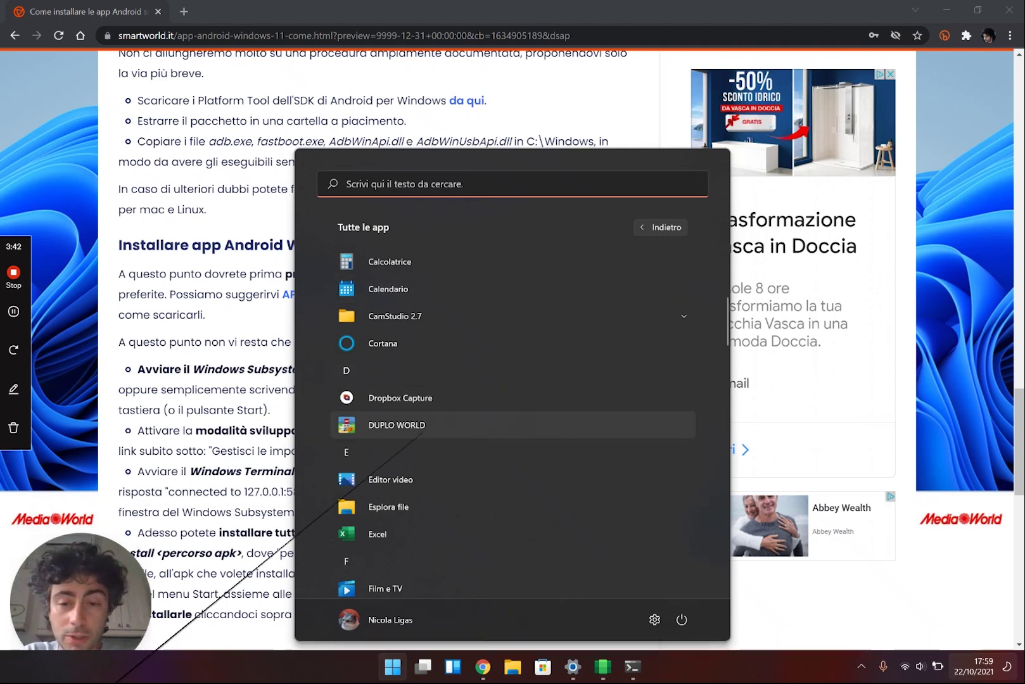
{"action": "right_click", "coordinate": [405, 437]}
{"action": "left_click", "coordinate": [453, 486]}
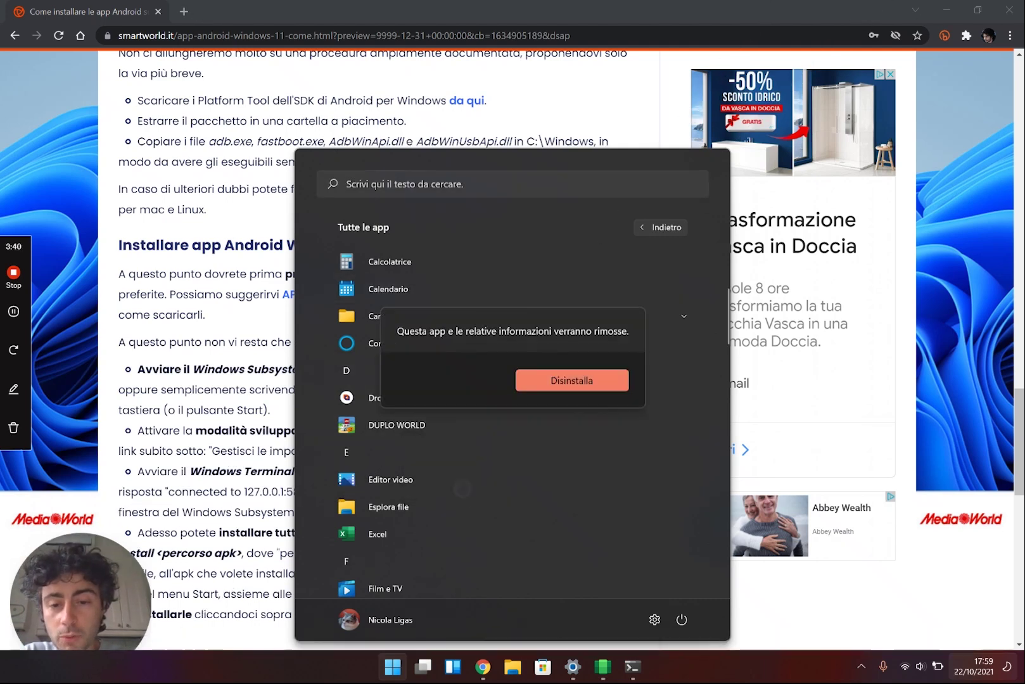
{"action": "left_click", "coordinate": [572, 380]}
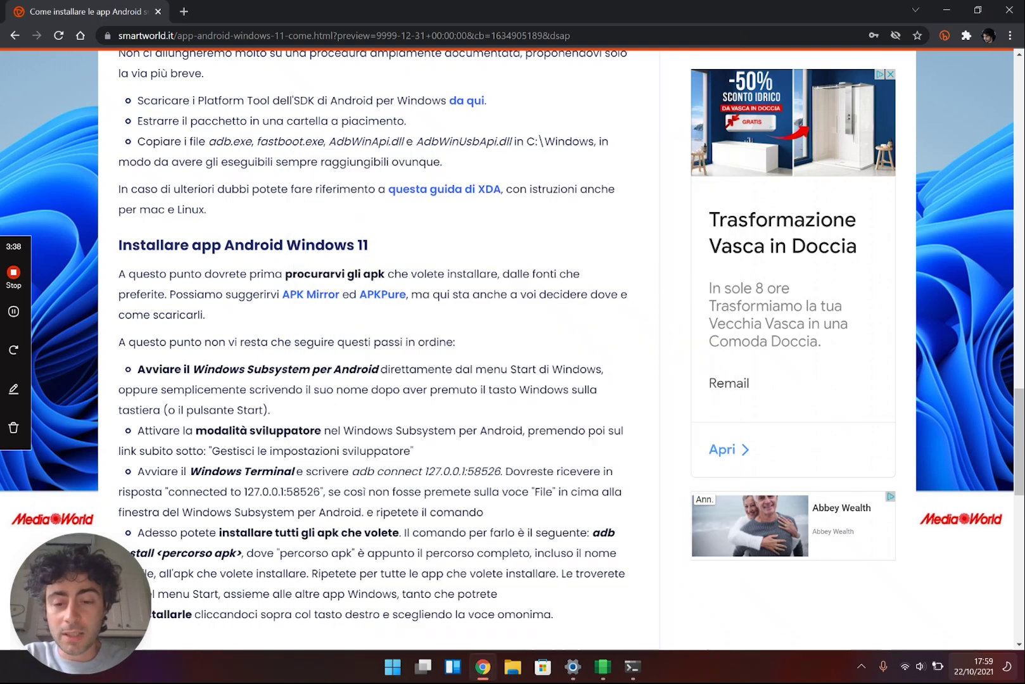
Look through the list of all apps to its end, checking the DUPLO WORLD removal and the other installed apps
{"action": "left_click", "coordinate": [393, 666]}
{"action": "left_click", "coordinate": [663, 225]}
{"action": "scroll", "coordinate": [513, 412], "scroll_direction": "down", "scroll_amount": 6}
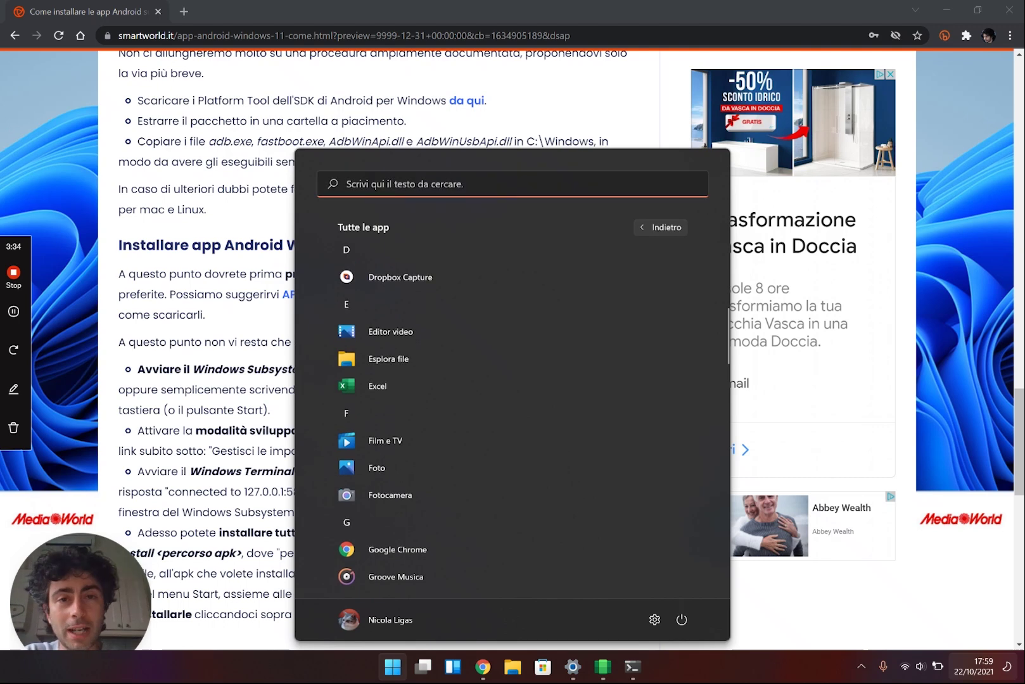
{"action": "scroll", "coordinate": [512, 412], "scroll_direction": "down", "scroll_amount": 3}
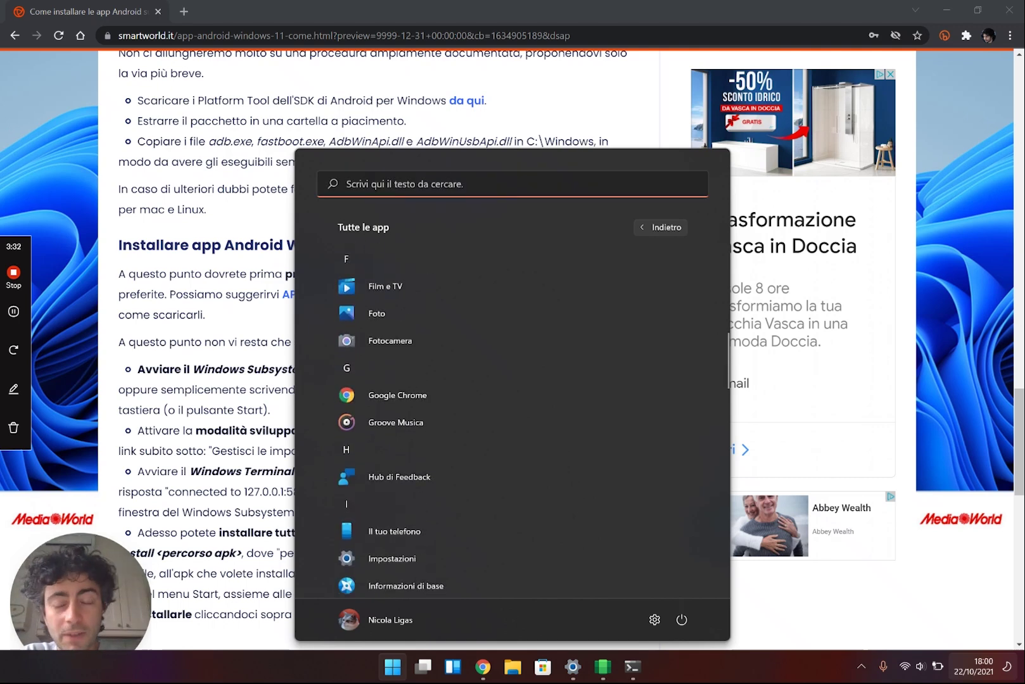
{"action": "scroll", "coordinate": [512, 411], "scroll_direction": "down", "scroll_amount": 3}
{"action": "scroll", "coordinate": [512, 412], "scroll_direction": "down", "scroll_amount": 2}
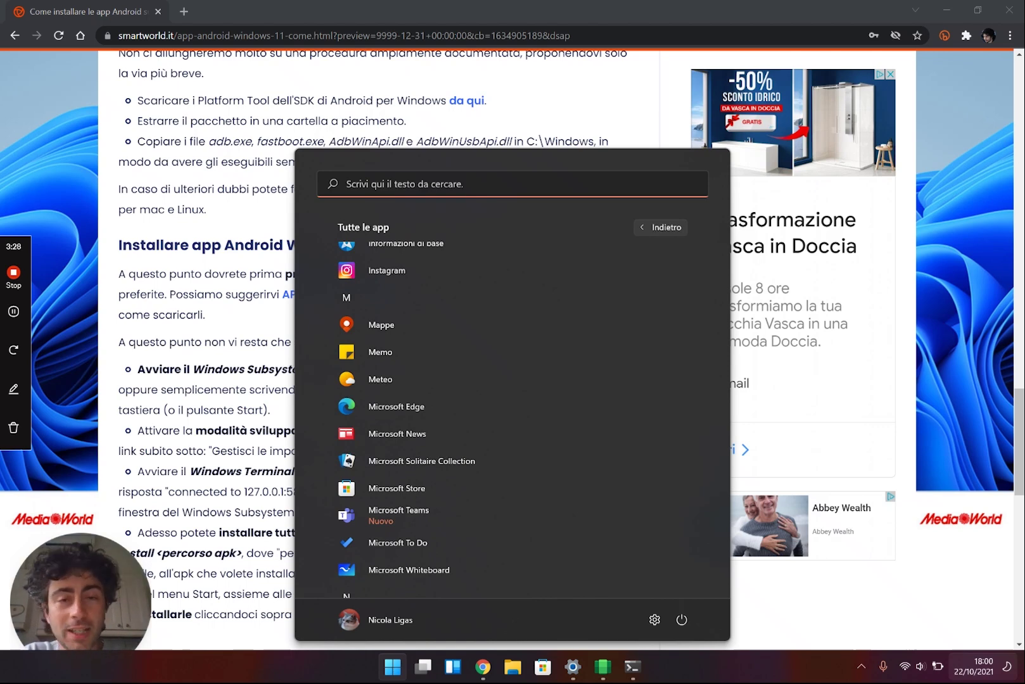
{"action": "scroll", "coordinate": [512, 412], "scroll_direction": "down", "scroll_amount": 10}
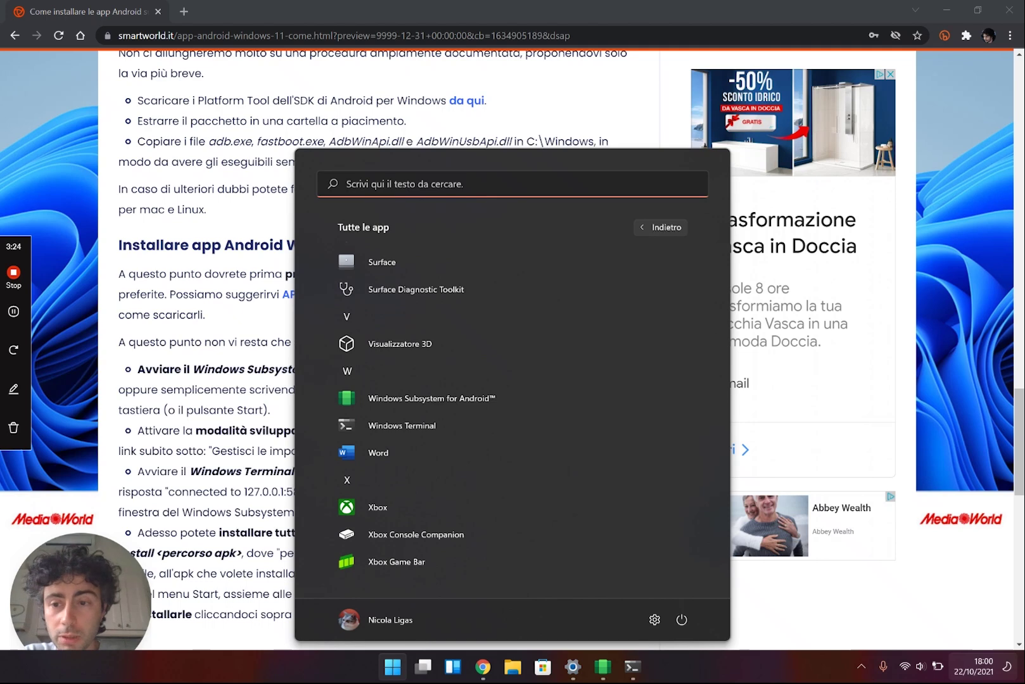
Switch to Windows Terminal and install the BombSquad APK net.froemling.bombsquad_1.6.4-20386 with adb install
{"action": "key", "text": "alt+Tab"}
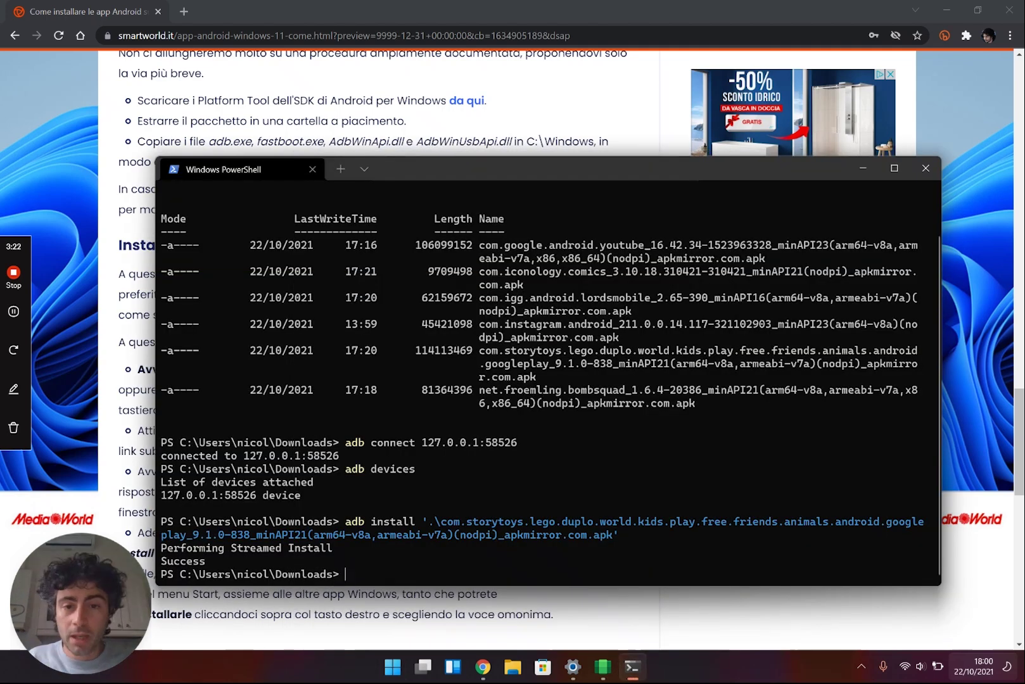
{"action": "type", "text": "adb"}
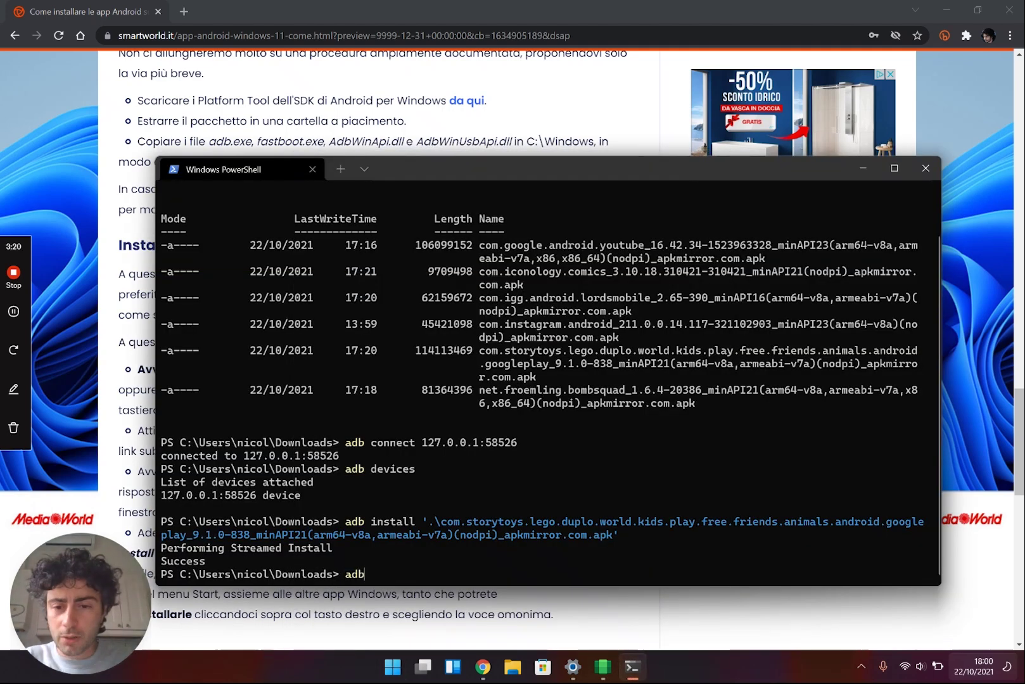
{"action": "type", "text": " install"}
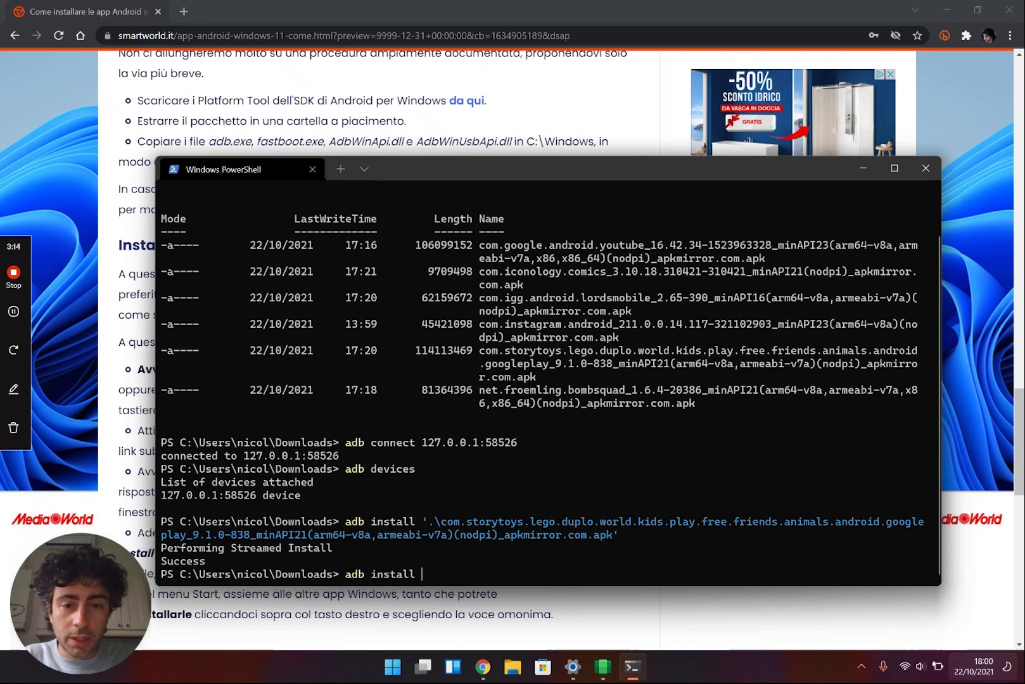
{"action": "type", "text": "net"}
{"action": "key", "text": "Tab"}
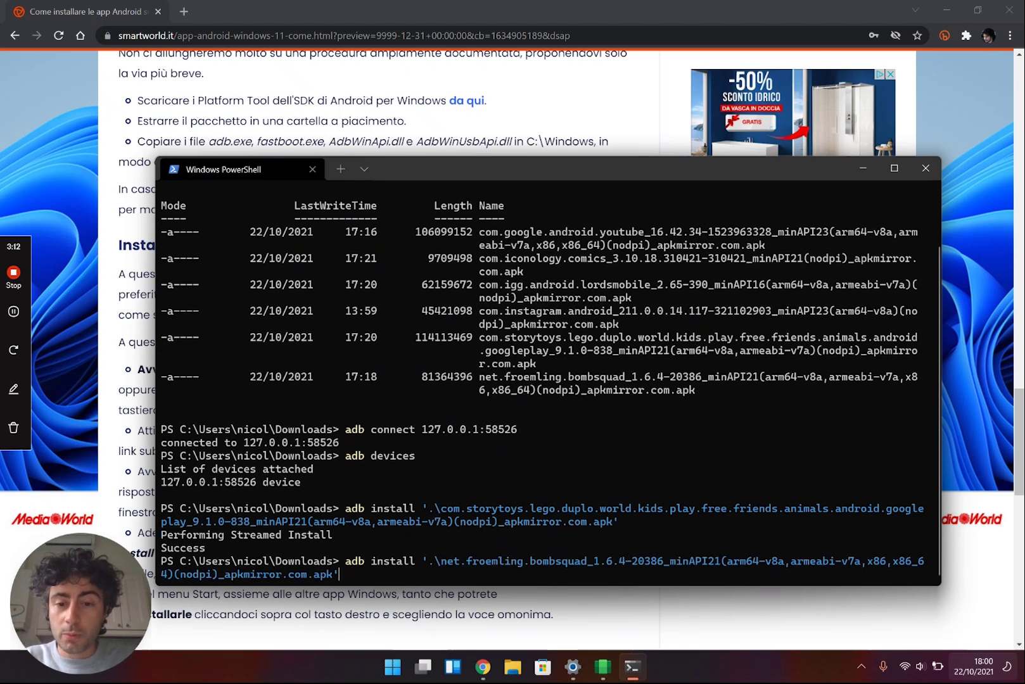
{"action": "key", "text": "Return"}
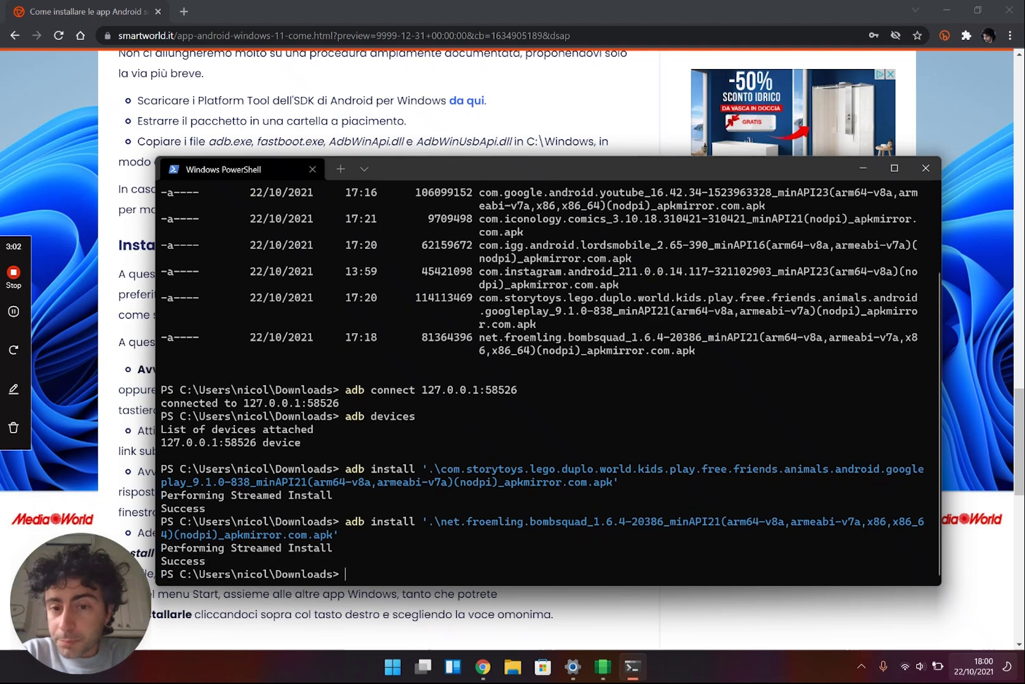
Launch BombSquad from the list of all apps and acknowledge the Google Play Services notice
{"action": "key", "text": "alt+Tab"}
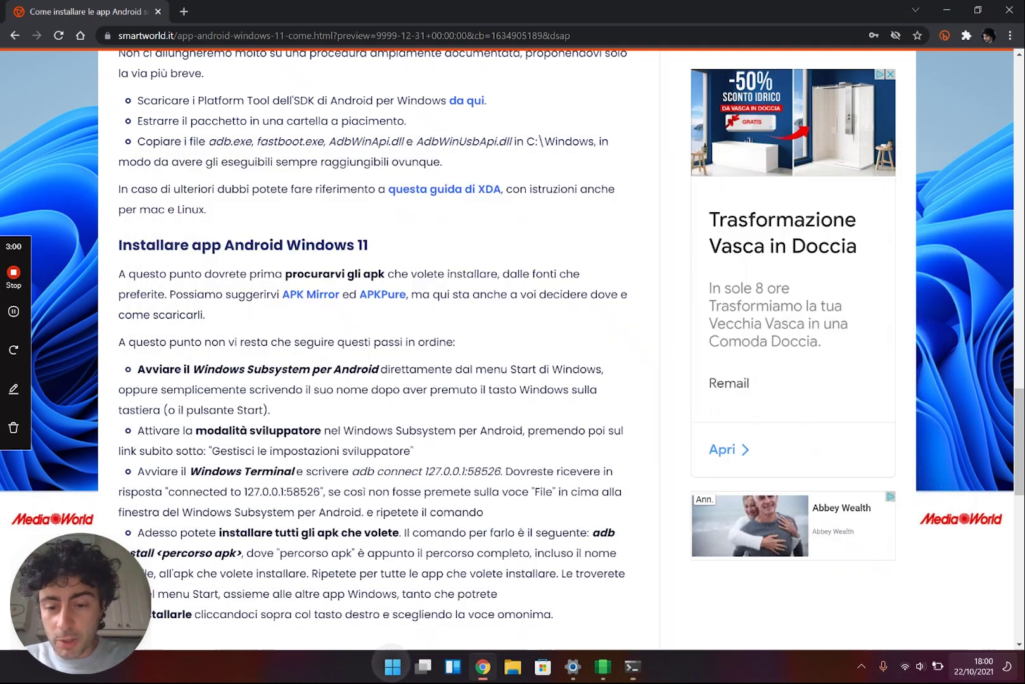
{"action": "key", "text": "super"}
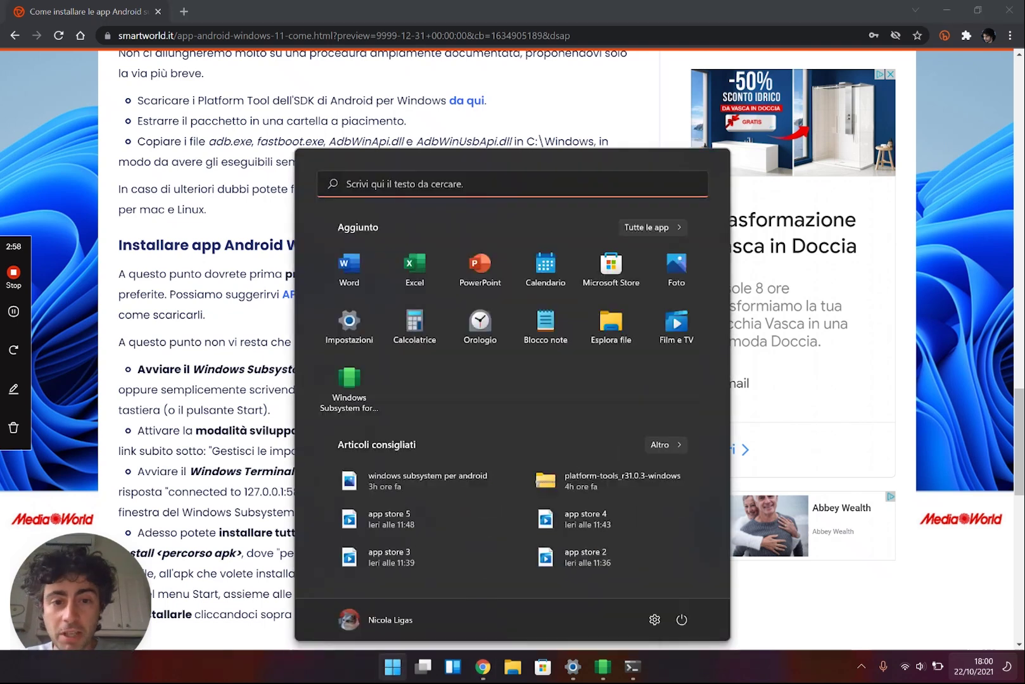
{"action": "left_click", "coordinate": [651, 227]}
{"action": "scroll", "coordinate": [511, 406], "scroll_direction": "down", "scroll_amount": 3}
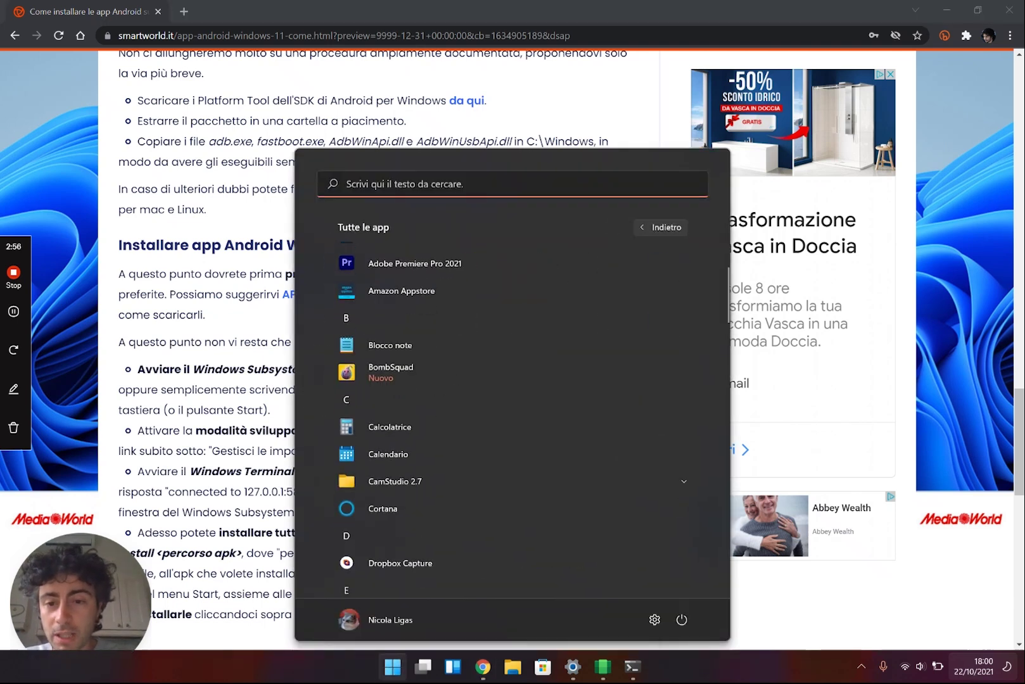
{"action": "key", "text": "Escape"}
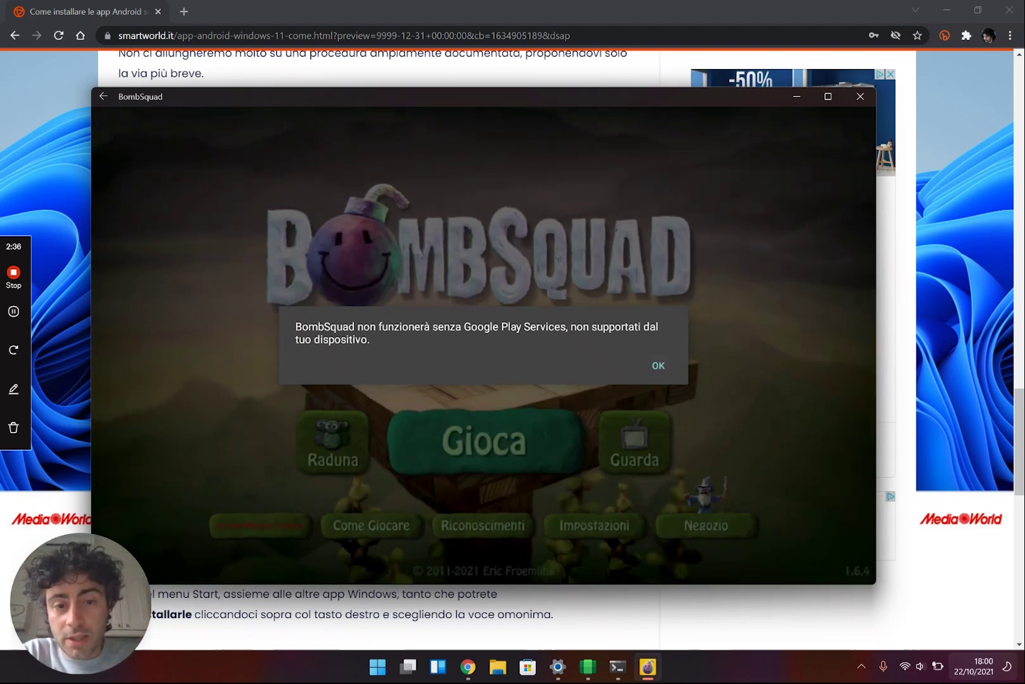
{"action": "key", "text": "Return"}
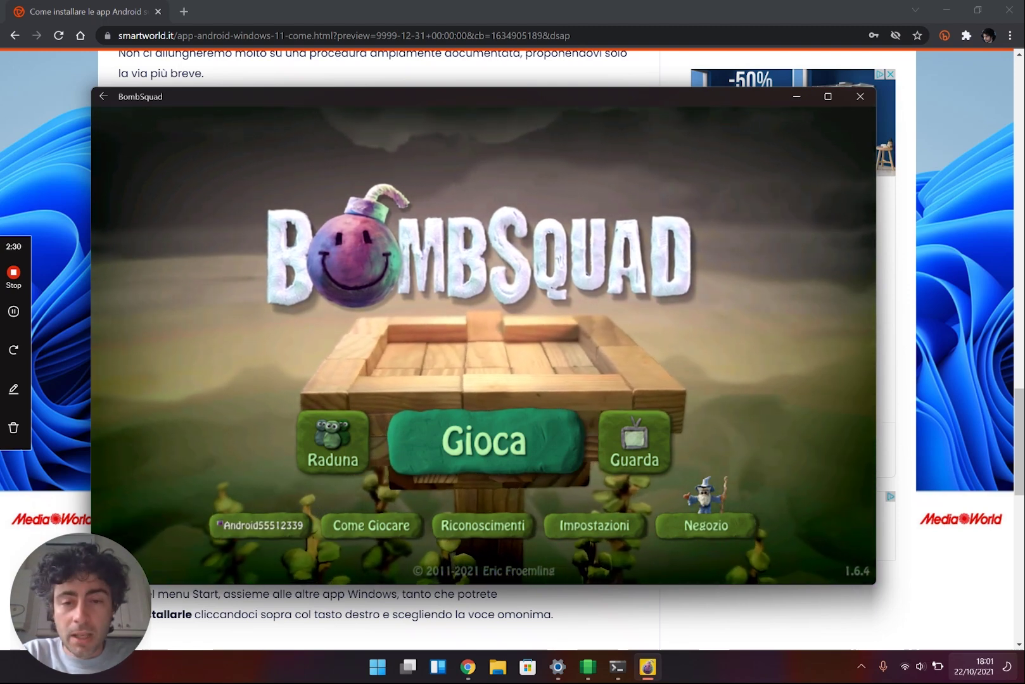
Maximize BombSquad and start the easy campaign level "Allenamento Assalto" in the "Giocatore singolo / Cooperativa" mode
{"action": "key", "text": "super+Up"}
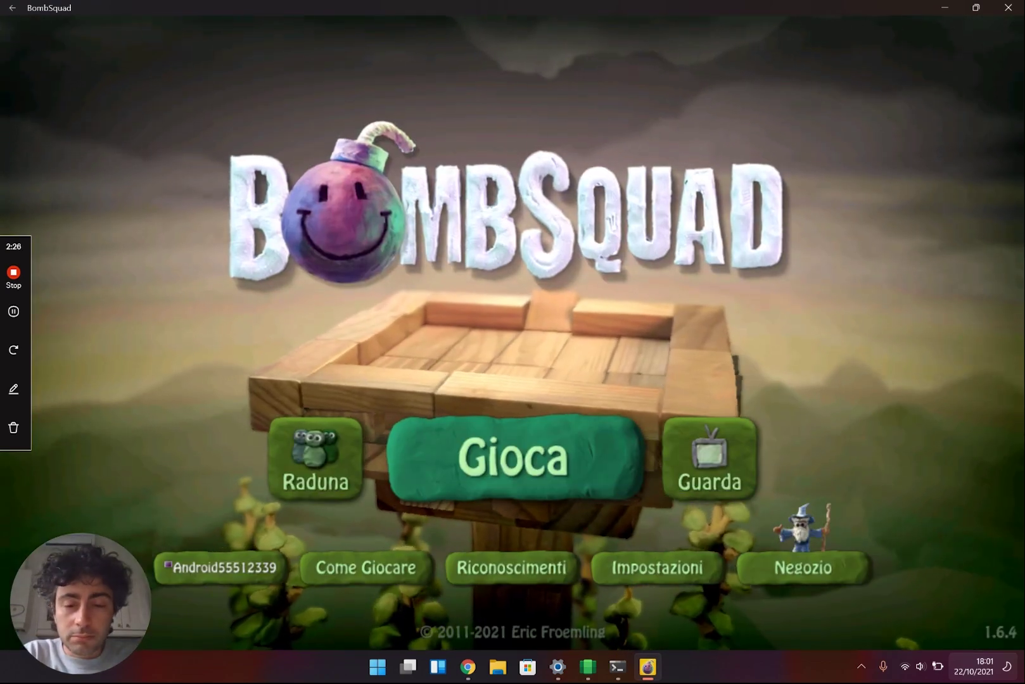
{"action": "left_click", "coordinate": [586, 438]}
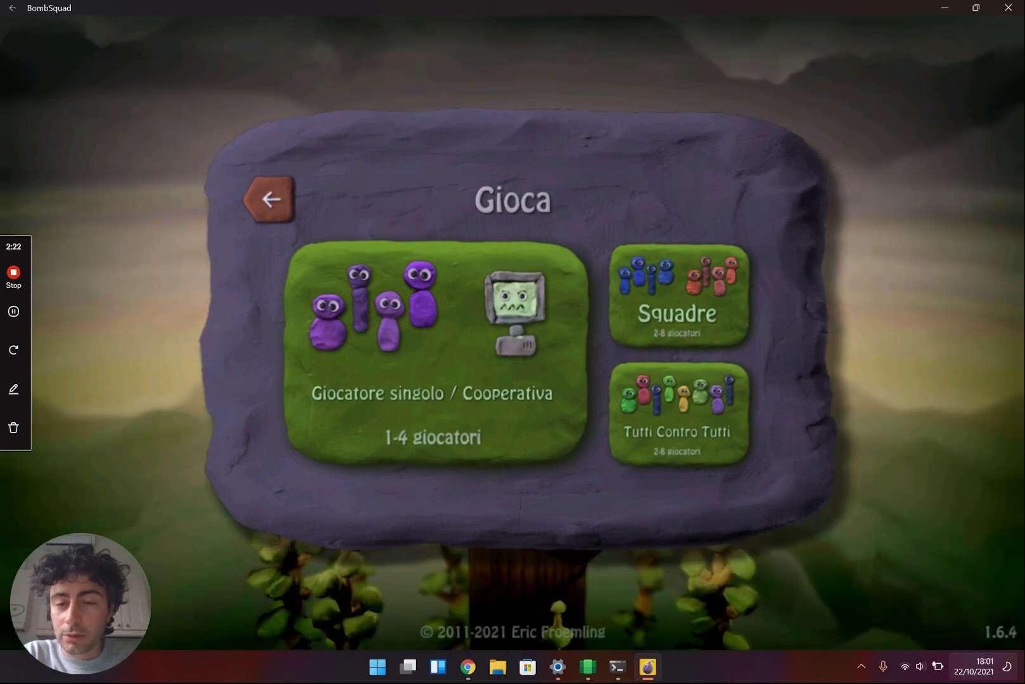
{"action": "left_click", "coordinate": [396, 277]}
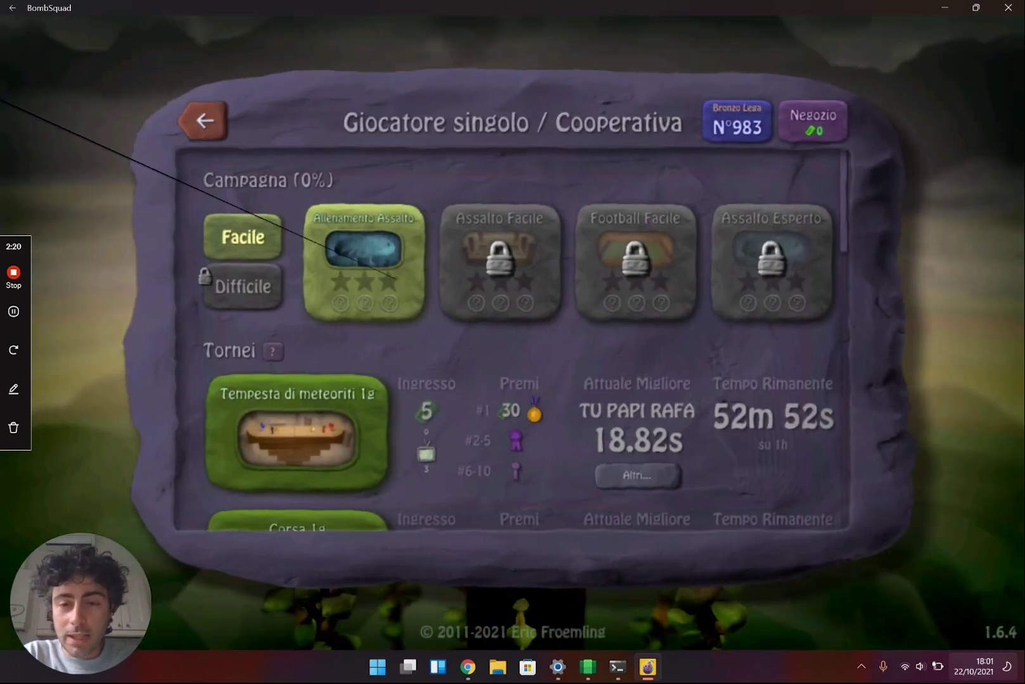
{"action": "left_click", "coordinate": [396, 277]}
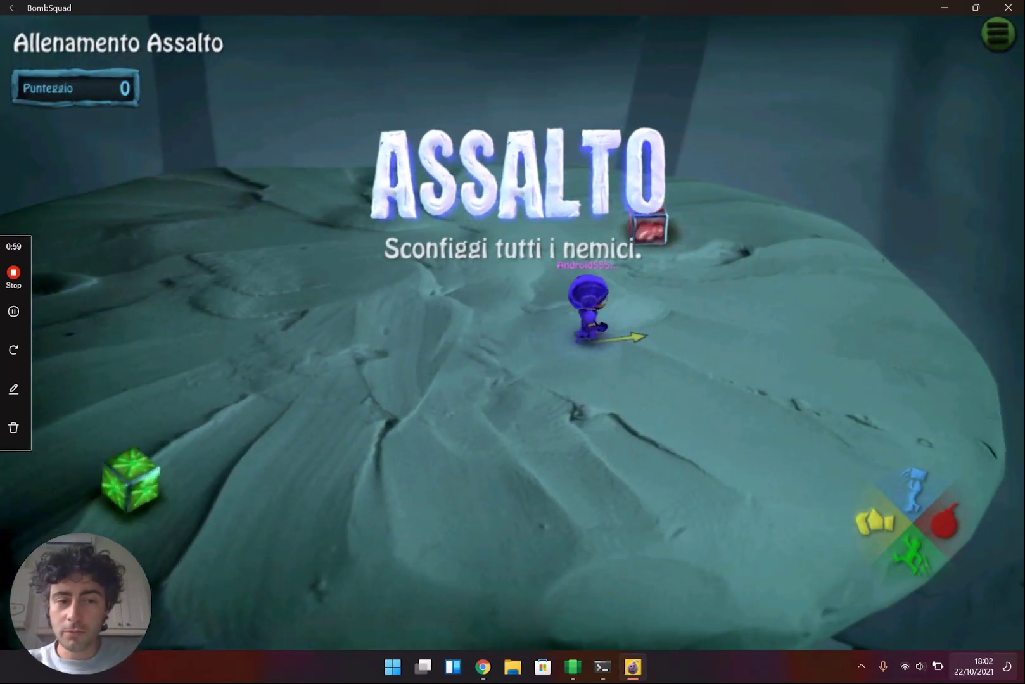
Play the first wave of "Allenamento Assalto", steering the character around the arena and throwing bombs at the enemy
{"action": "key", "text": "Left"}
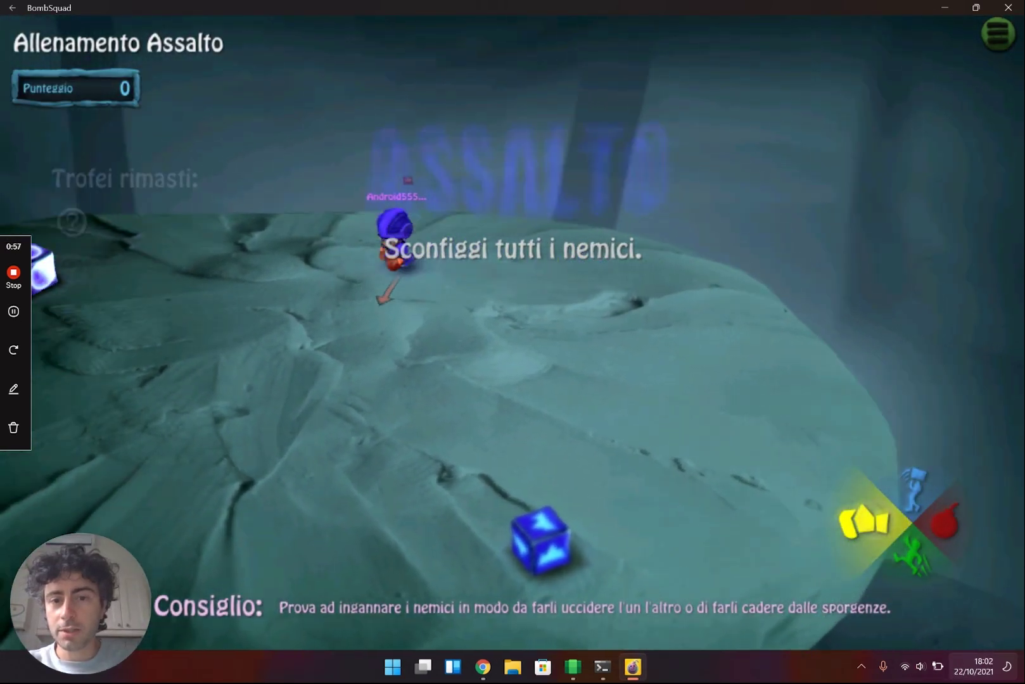
{"action": "key", "text": "Down"}
{"action": "key", "text": "Up"}
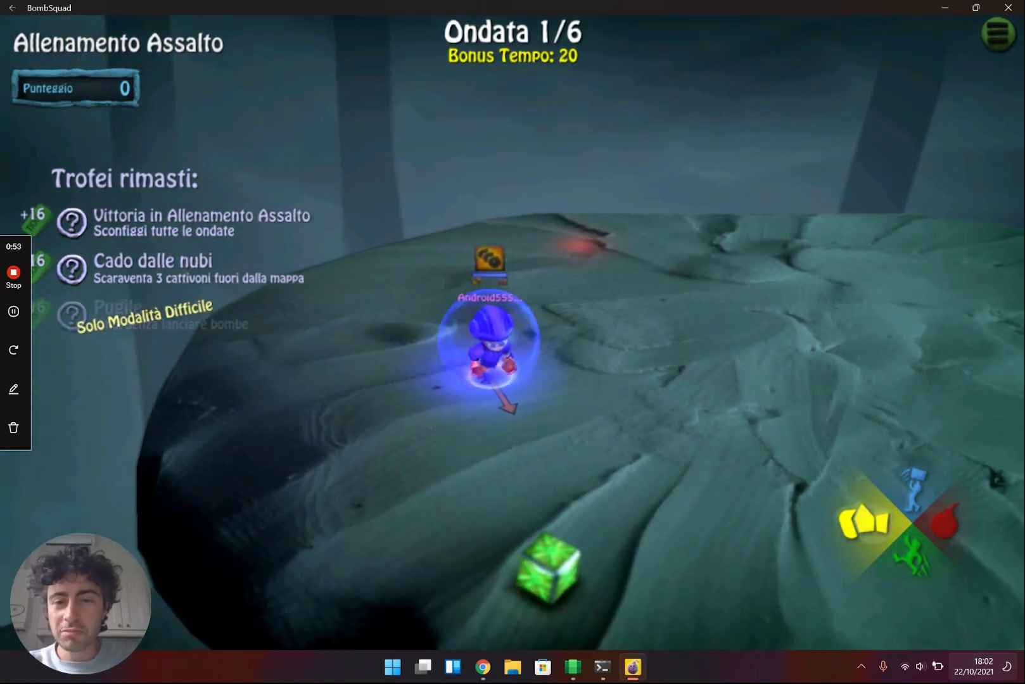
{"action": "key", "text": "Down"}
{"action": "key", "text": "Right"}
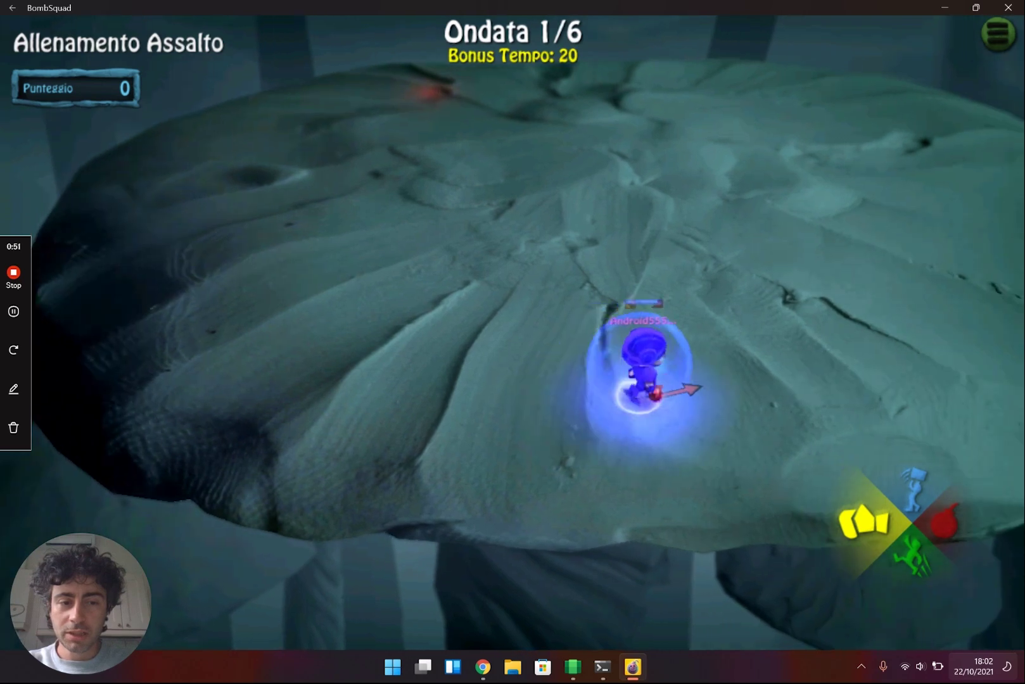
{"action": "key", "text": "Up"}
{"action": "key", "text": "Left"}
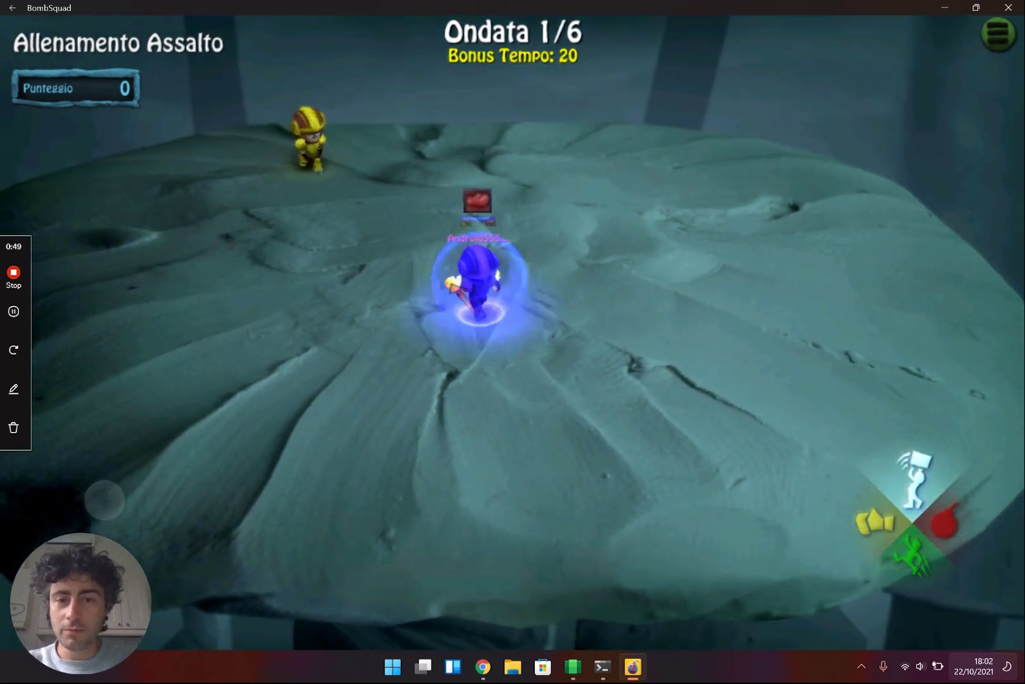
{"action": "key", "text": "Down"}
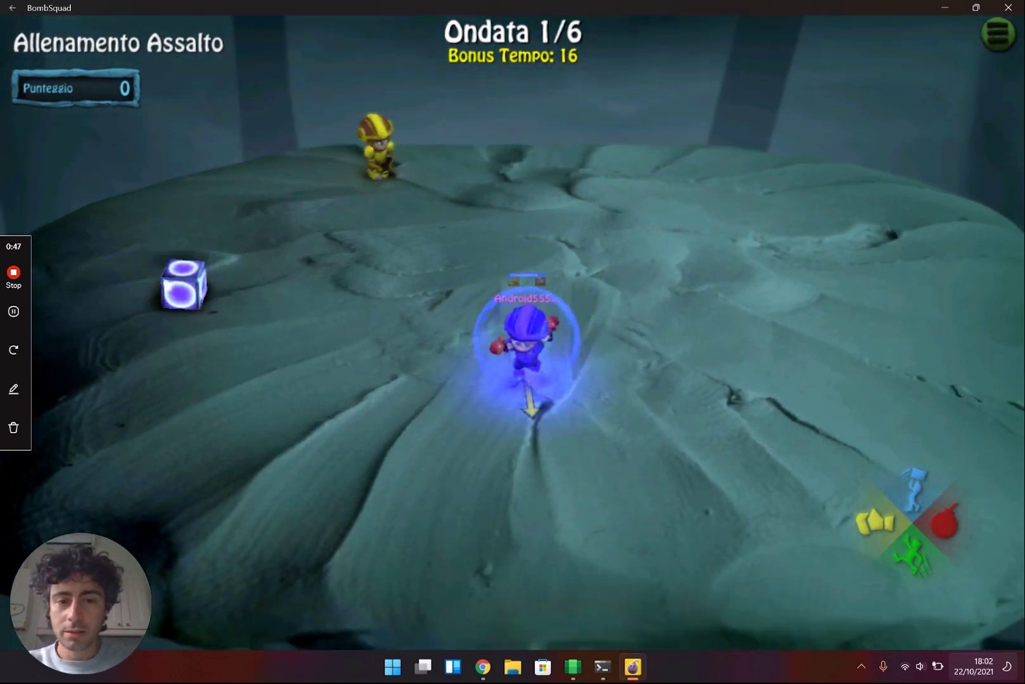
{"action": "key", "text": "Up"}
{"action": "key", "text": "d"}
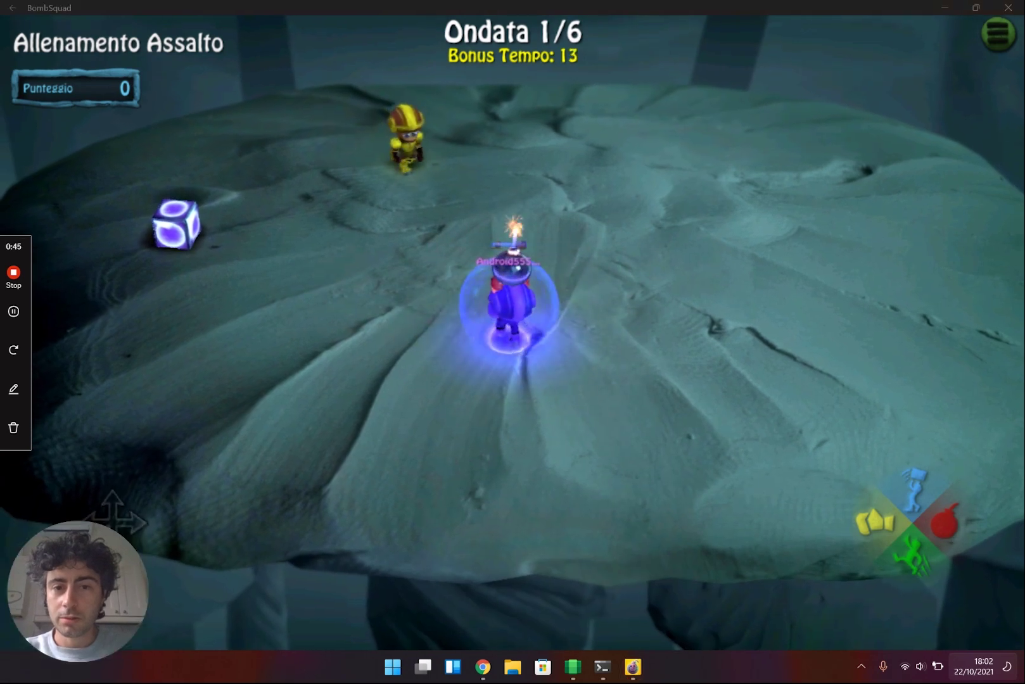
{"action": "key", "text": "d"}
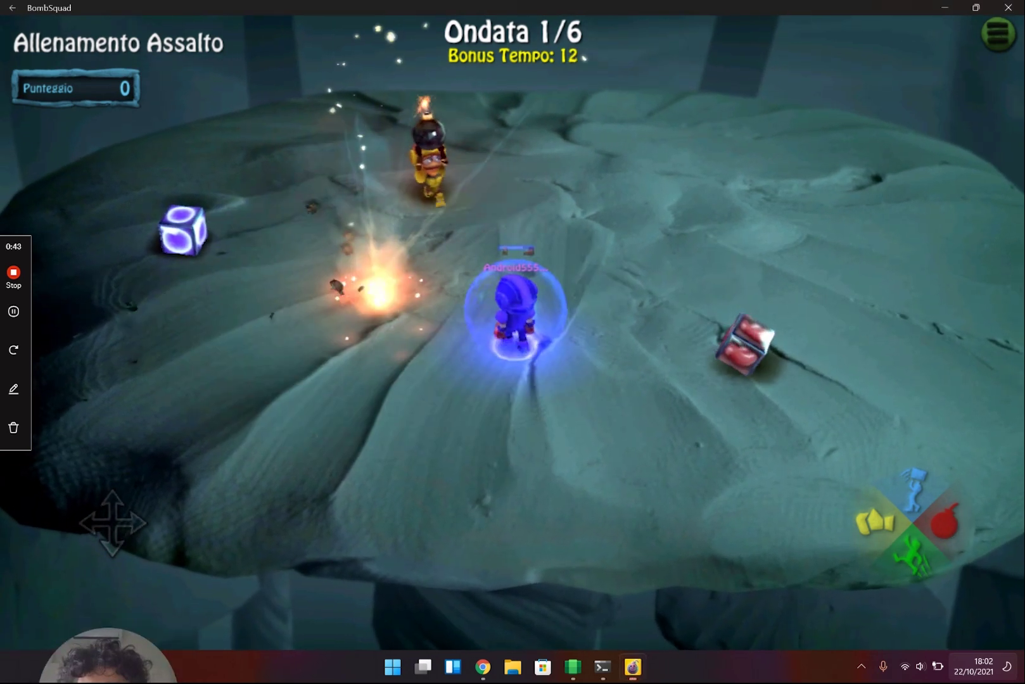
{"action": "key", "text": "Right"}
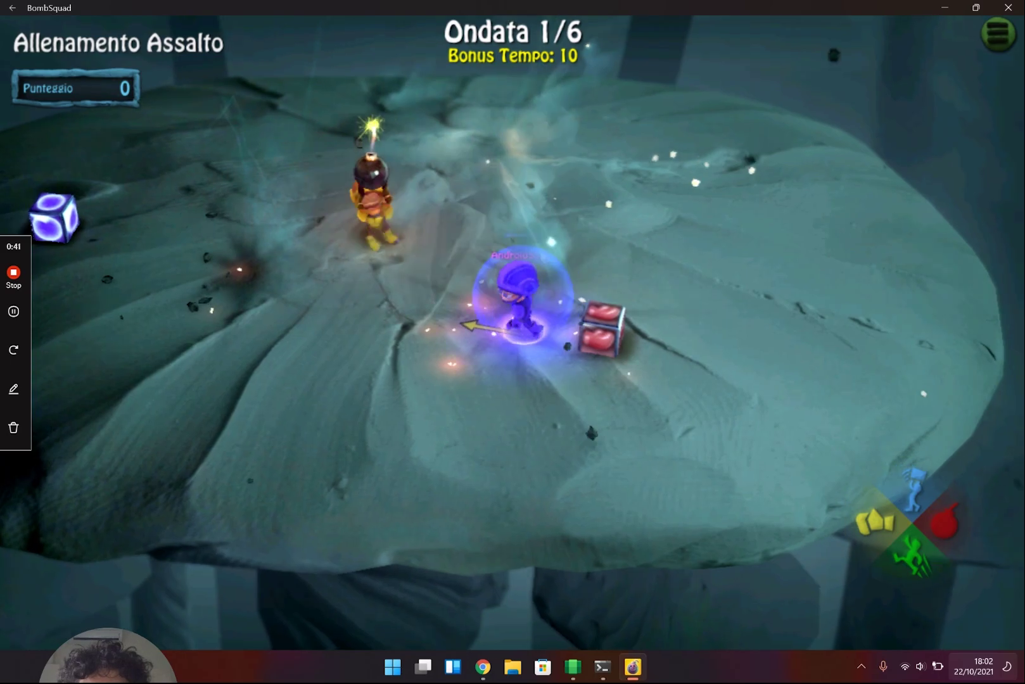
{"action": "key", "text": "Left"}
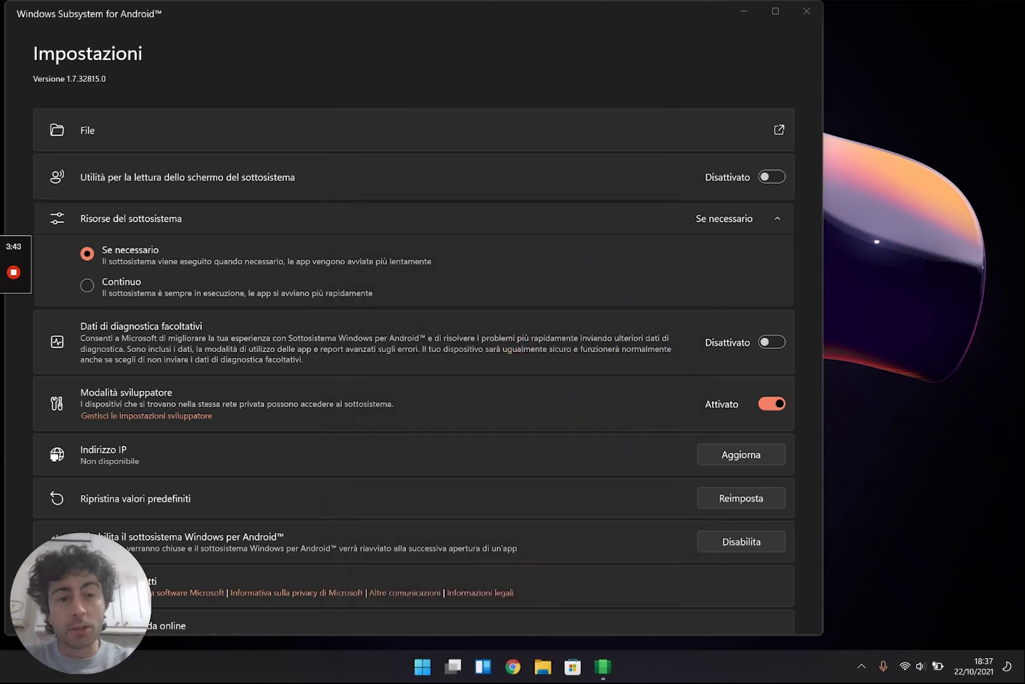
Uninstall Instagram from the list of all apps and confirm the removal
{"action": "key", "text": "super"}
{"action": "left_click", "coordinate": [651, 227]}
{"action": "scroll", "coordinate": [463, 355], "scroll_direction": "down", "scroll_amount": 6}
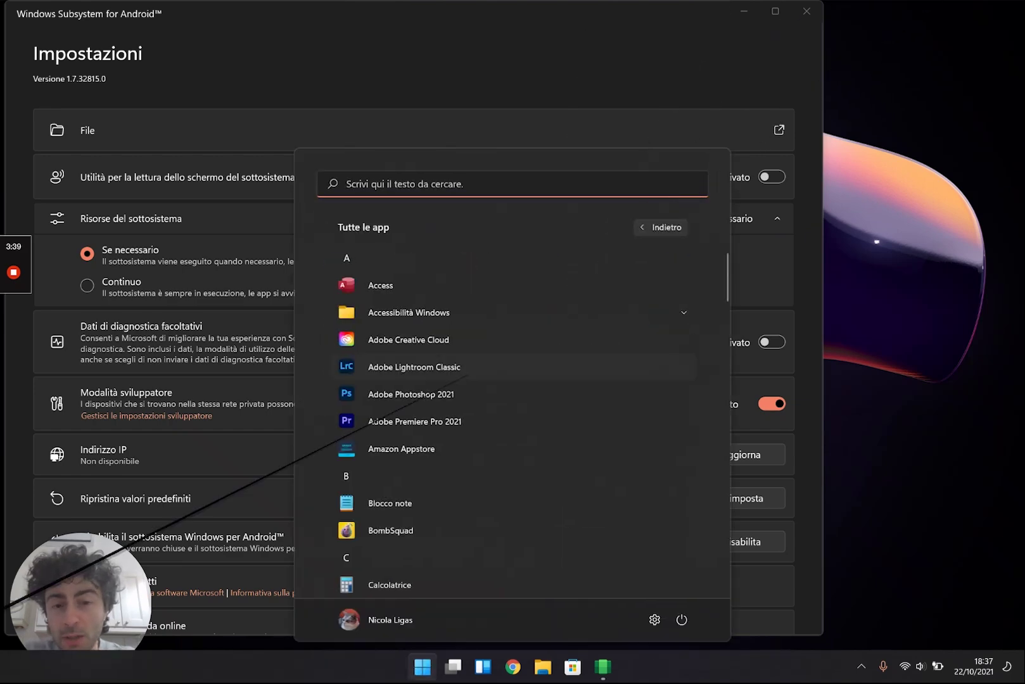
{"action": "scroll", "coordinate": [467, 375], "scroll_direction": "down", "scroll_amount": 3}
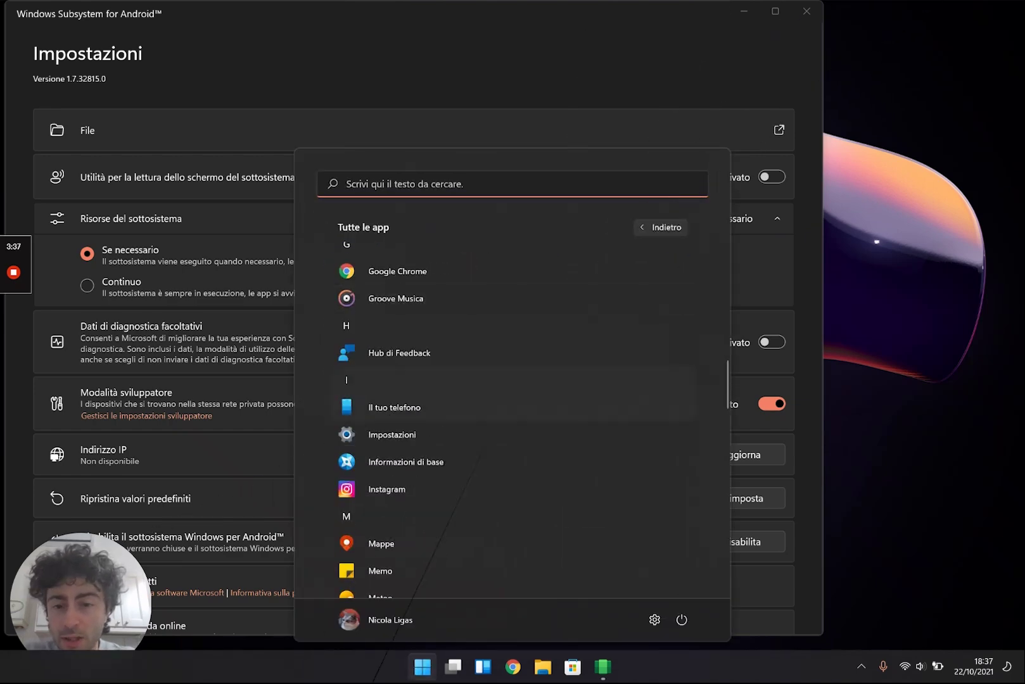
{"action": "right_click", "coordinate": [469, 487]}
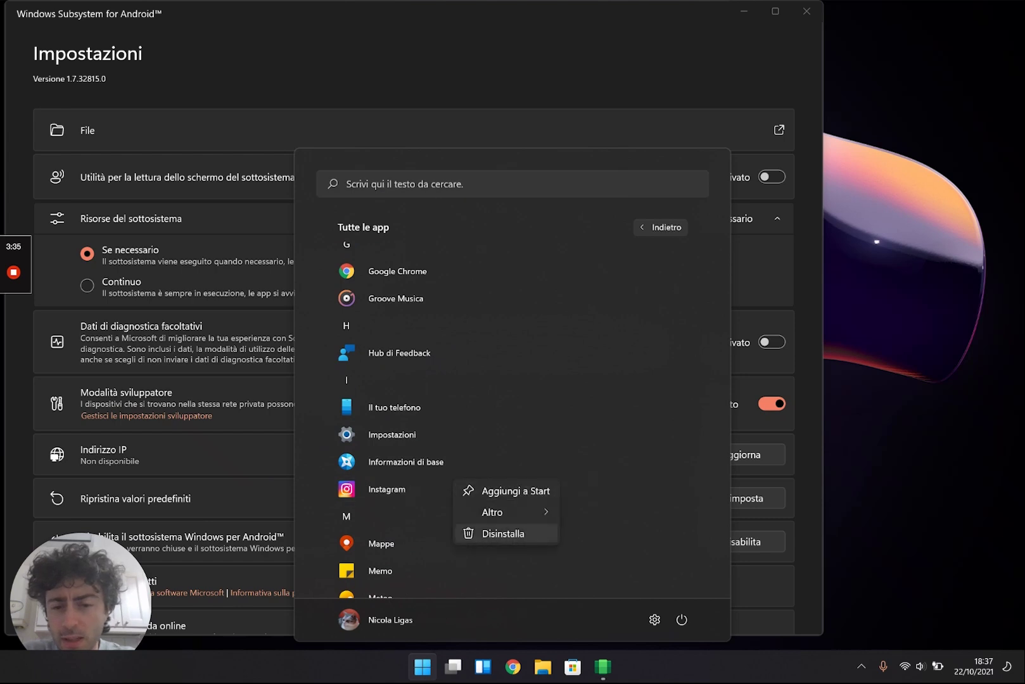
{"action": "left_click", "coordinate": [501, 532]}
{"action": "left_click", "coordinate": [614, 445]}
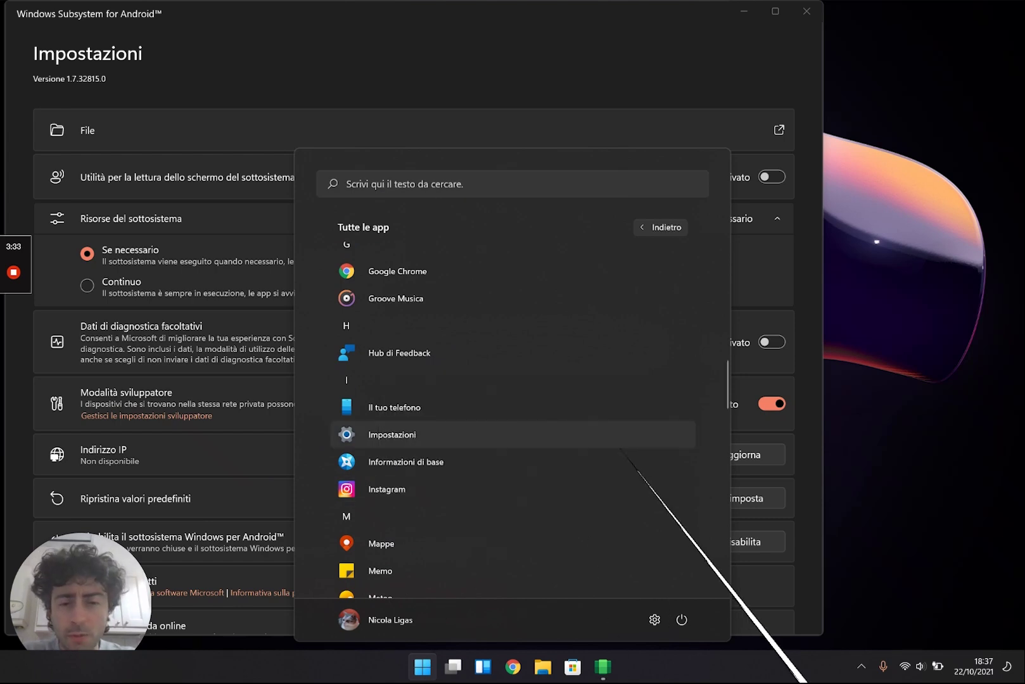